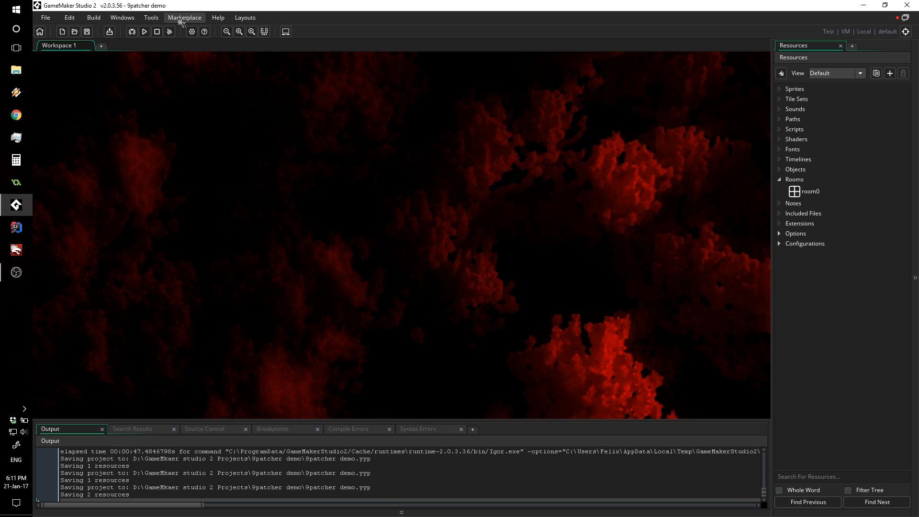
Open the Marketplace library, filter it to the GUI scripts category and start importing the GM9Patch asset.
{"action": "left_click", "coordinate": [182, 19]}
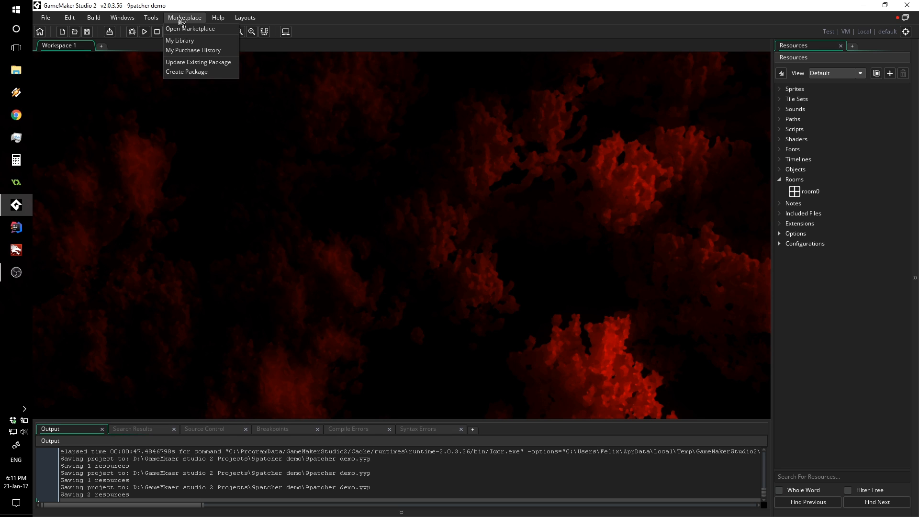
{"action": "left_click", "coordinate": [200, 44]}
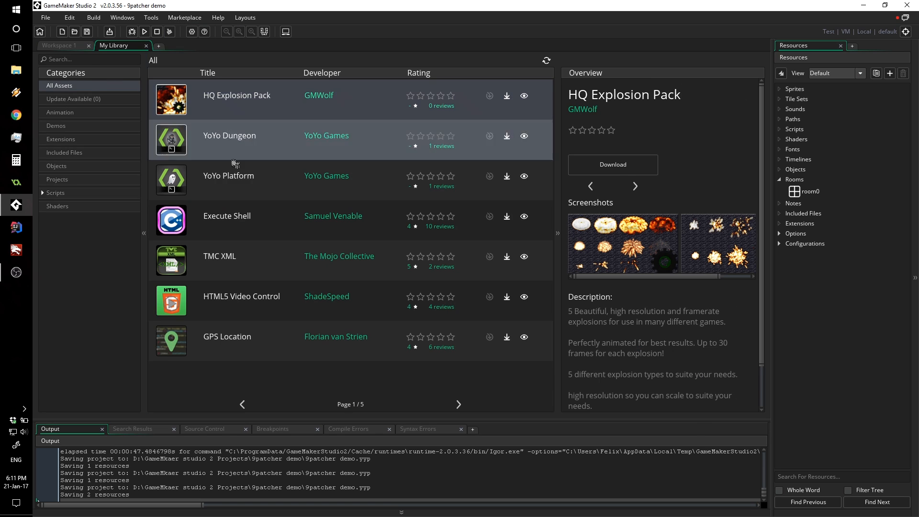
{"action": "left_click", "coordinate": [53, 193]}
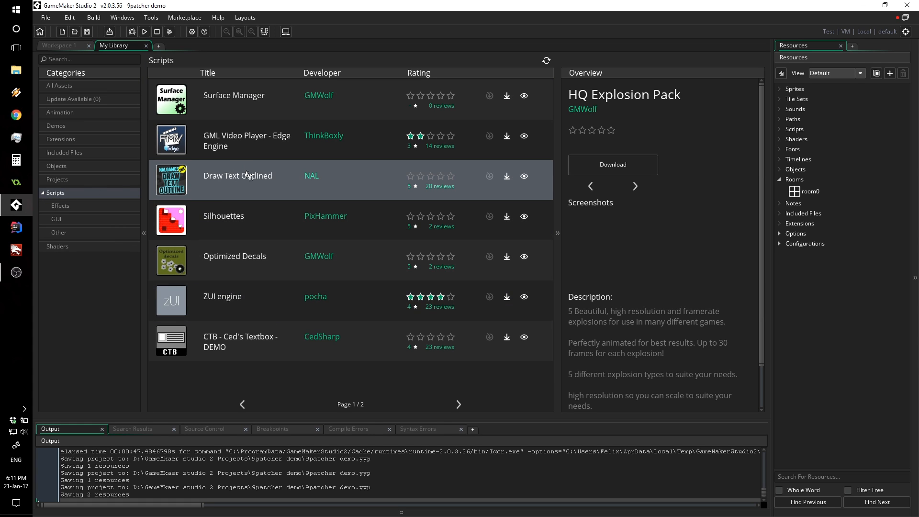
{"action": "left_click", "coordinate": [67, 218]}
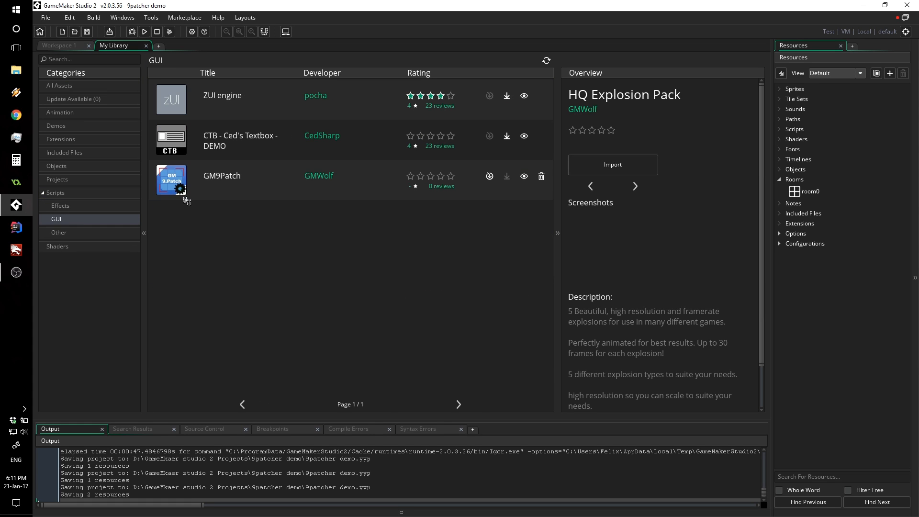
{"action": "left_click", "coordinate": [489, 176]}
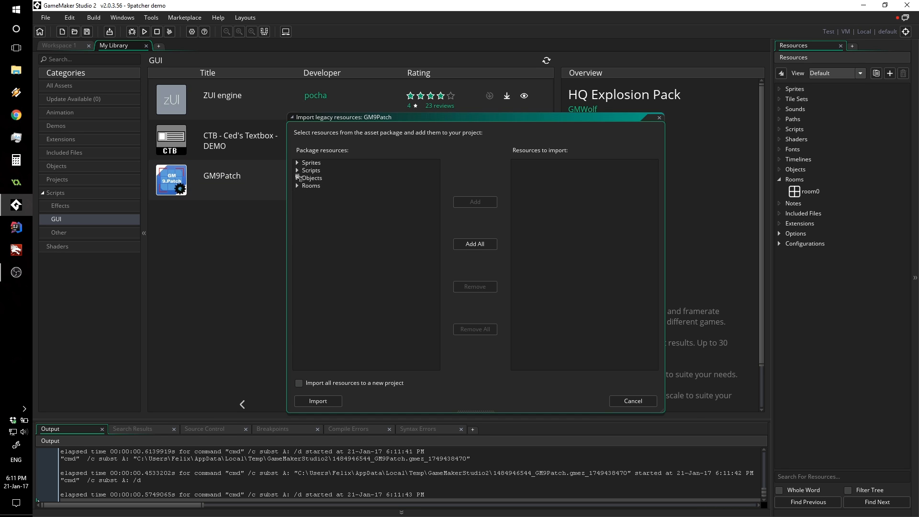
Import only the GM9Patch scripts folder from the package, and expand that folder in the project's resources.
{"action": "left_click", "coordinate": [298, 171]}
{"action": "left_click", "coordinate": [315, 178]}
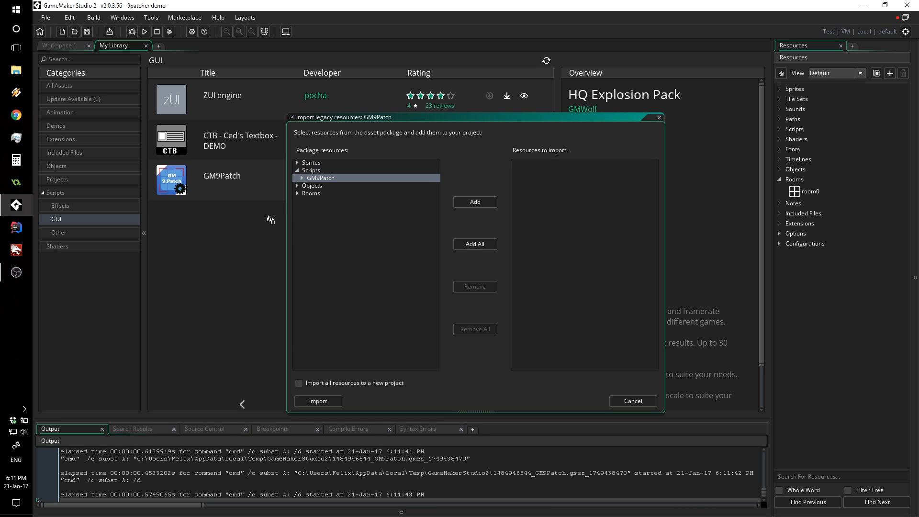
{"action": "left_click", "coordinate": [473, 202]}
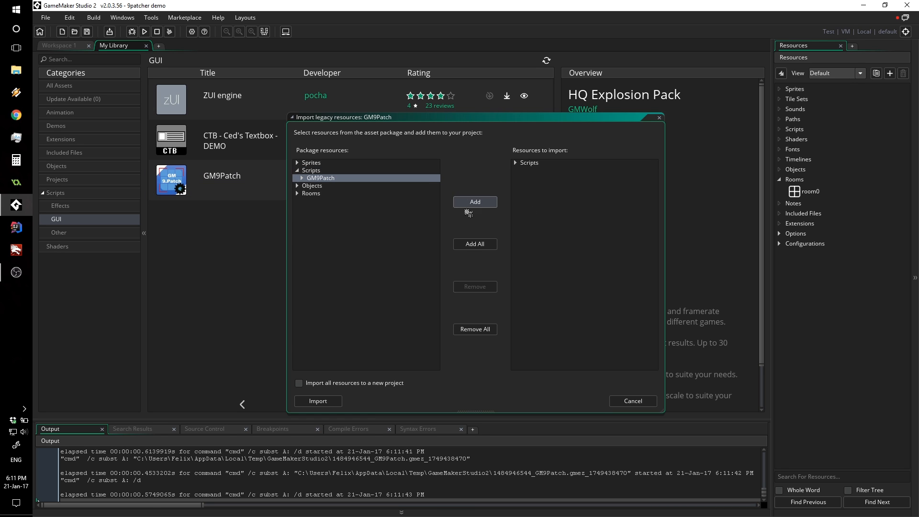
{"action": "left_click", "coordinate": [336, 403]}
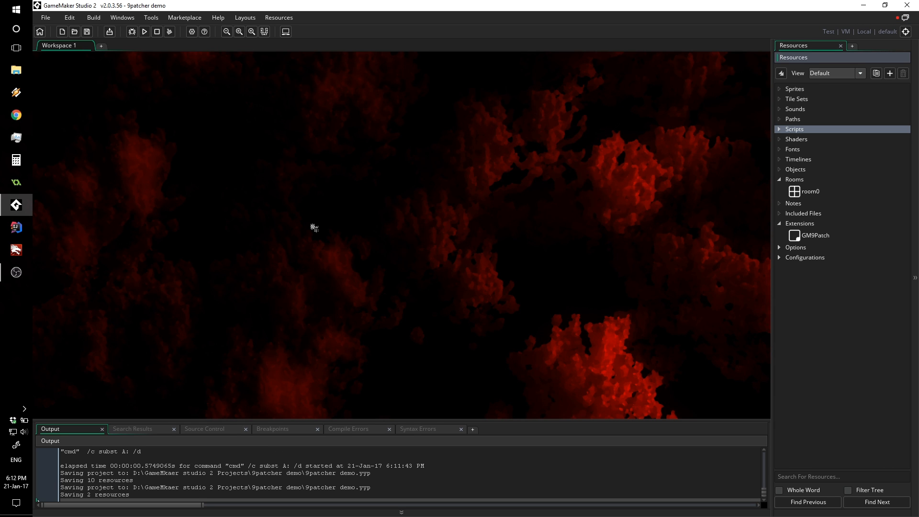
{"action": "left_click", "coordinate": [780, 130]}
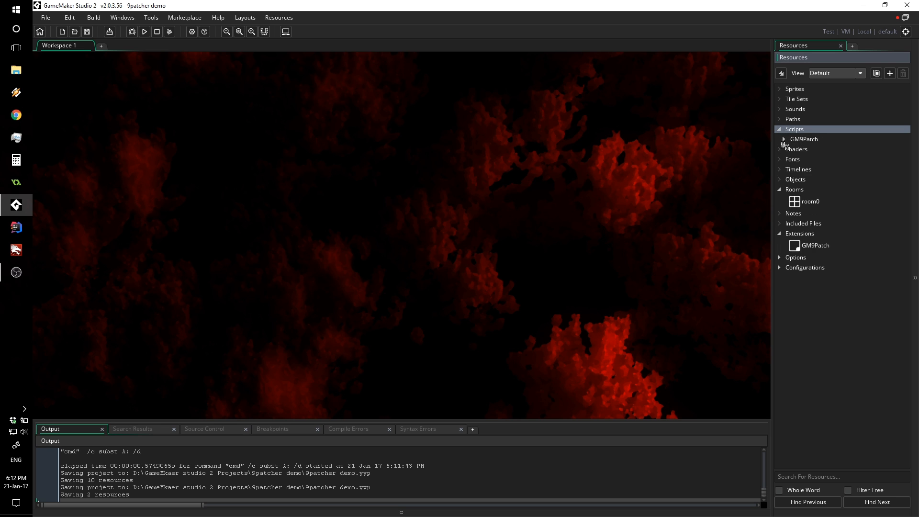
{"action": "left_click", "coordinate": [784, 140]}
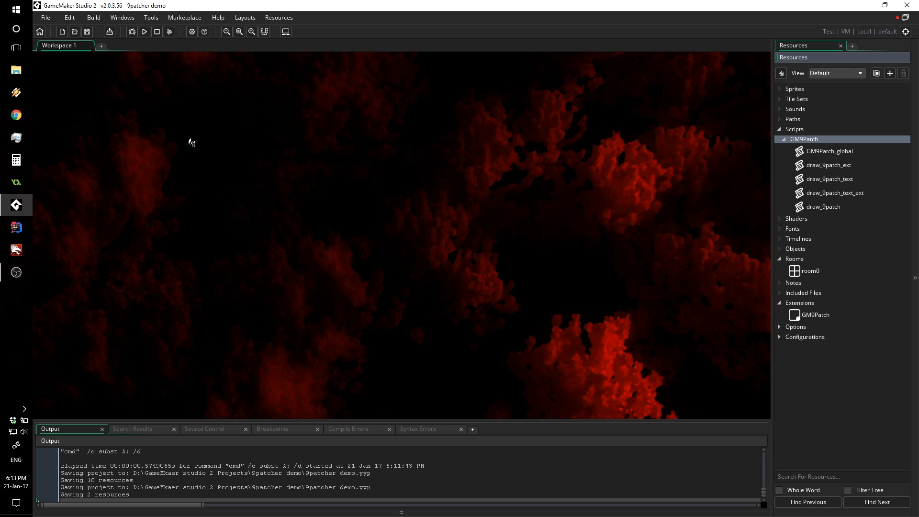
Create a new sprite and open its blank frame in the image editor.
{"action": "key", "text": "alt+s"}
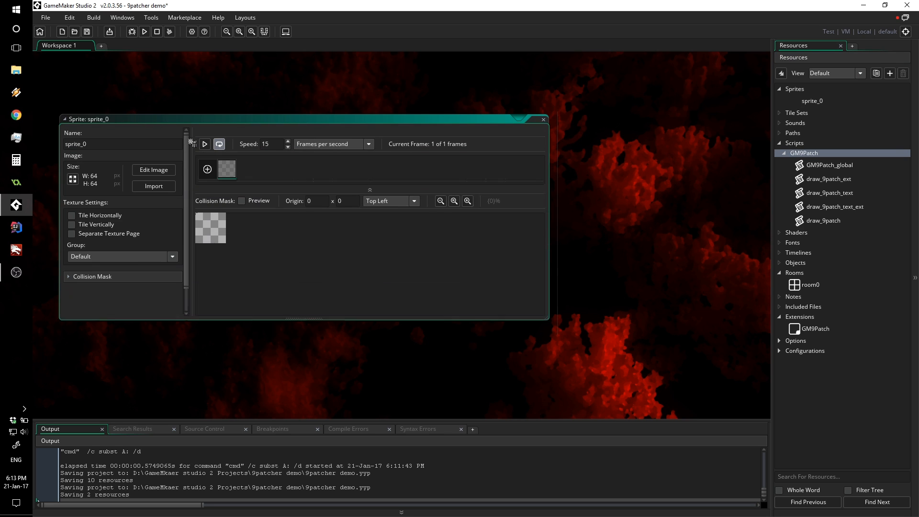
{"action": "left_click_drag", "start_coordinate": [175, 123], "coordinate": [197, 111]}
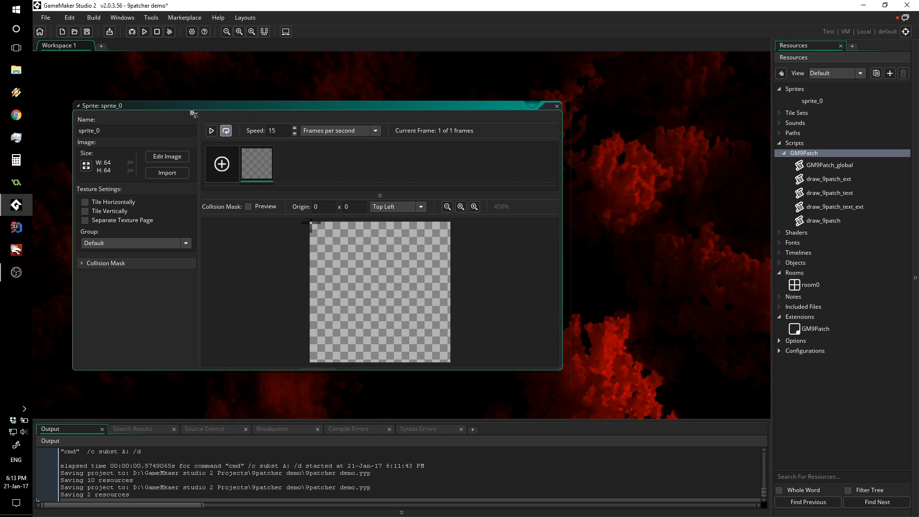
{"action": "double_click", "coordinate": [263, 174]}
{"action": "scroll", "coordinate": [263, 194], "scroll_direction": "down", "scroll_amount": 2}
{"action": "scroll", "coordinate": [457, 204], "scroll_direction": "up", "scroll_amount": 2}
{"action": "scroll", "coordinate": [502, 190], "scroll_direction": "down", "scroll_amount": 2}
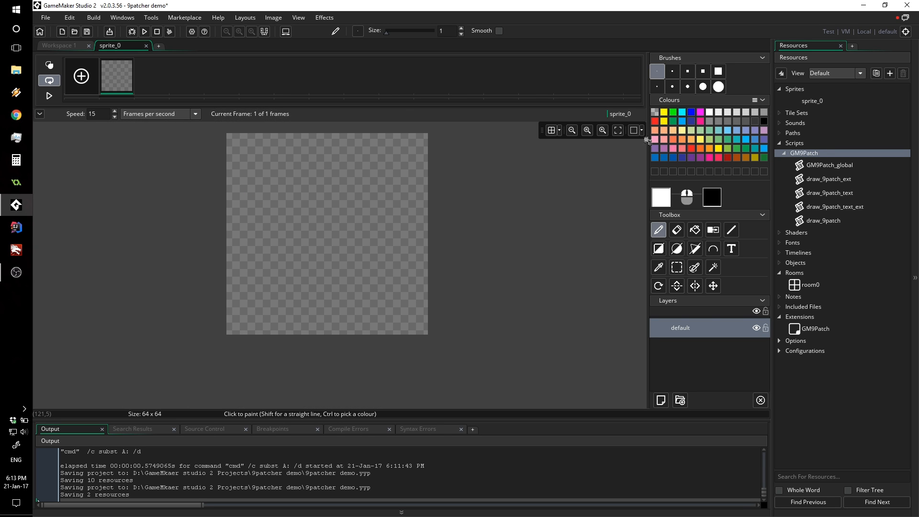
Show the grid and draw a blue octagon outline with the line tool, reaching all four edges of the canvas.
{"action": "left_click", "coordinate": [551, 130]}
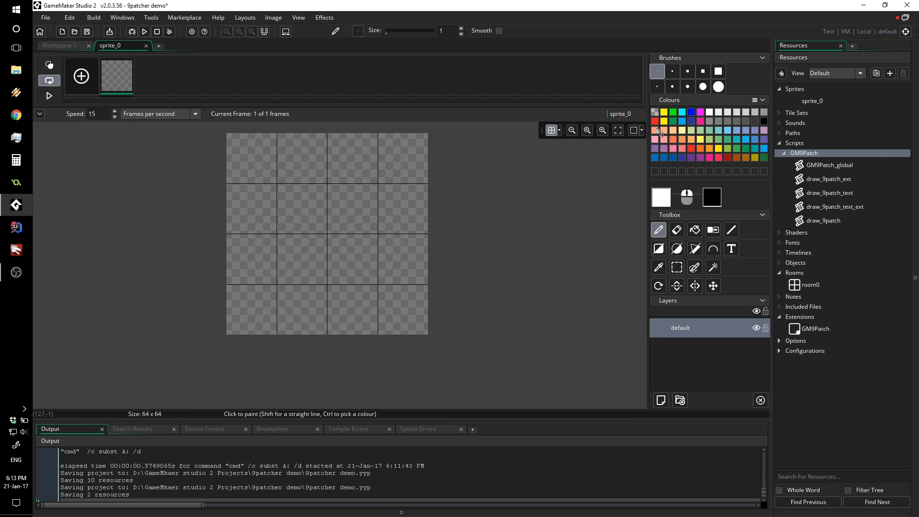
{"action": "left_click", "coordinate": [691, 112]}
{"action": "left_click", "coordinate": [731, 230]}
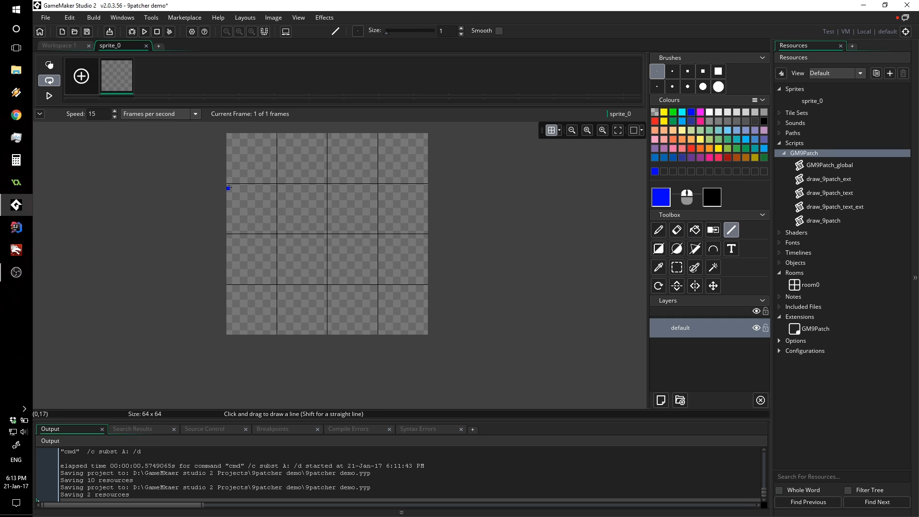
{"action": "mouse_move", "coordinate": [228, 181]}
{"action": "left_mouse_down"}
{"action": "mouse_move", "coordinate": [279, 131]}
{"action": "mouse_move", "coordinate": [378, 133]}
{"action": "mouse_move", "coordinate": [426, 185]}
{"action": "mouse_move", "coordinate": [426, 286]}
{"action": "mouse_move", "coordinate": [378, 334]}
{"action": "mouse_move", "coordinate": [283, 337]}
{"action": "mouse_move", "coordinate": [228, 286]}
{"action": "mouse_move", "coordinate": [228, 190]}
{"action": "left_mouse_up"}
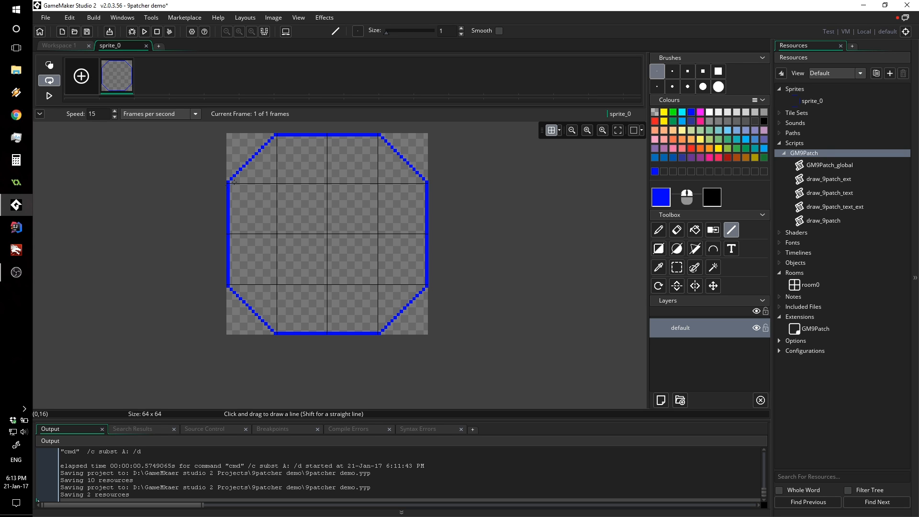
Fill the inside of the octagon with cyan.
{"action": "left_click", "coordinate": [681, 112]}
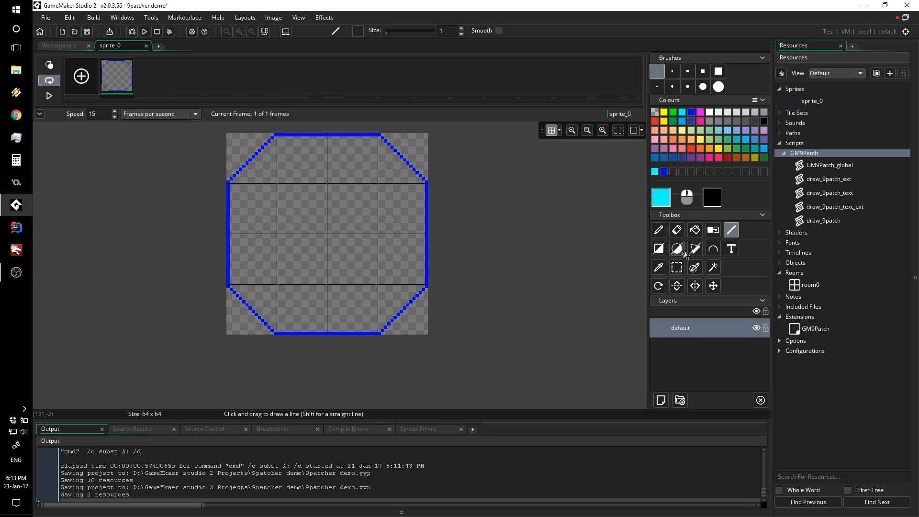
{"action": "left_click", "coordinate": [694, 229]}
{"action": "left_click", "coordinate": [324, 189]}
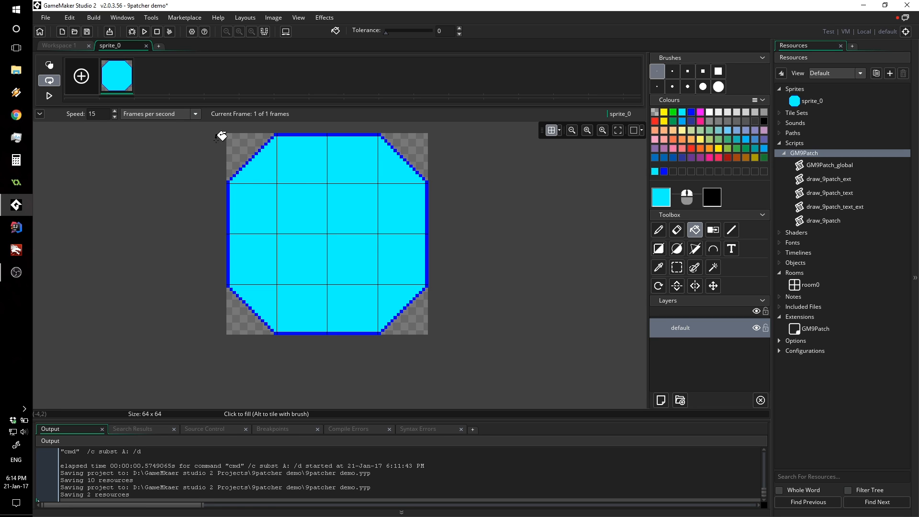
Resize the canvas of all frames to 66 x 66 pixels, keeping the octagon centred.
{"action": "left_click", "coordinate": [273, 17]}
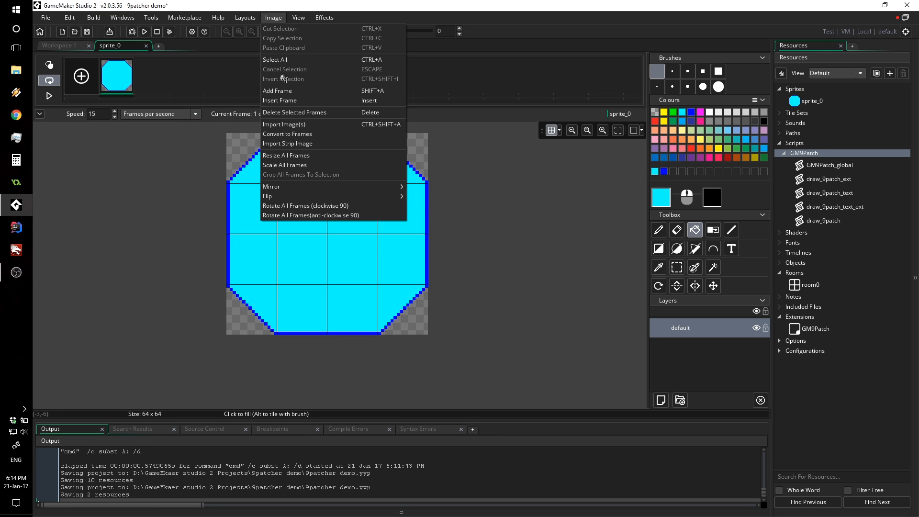
{"action": "left_click", "coordinate": [299, 155]}
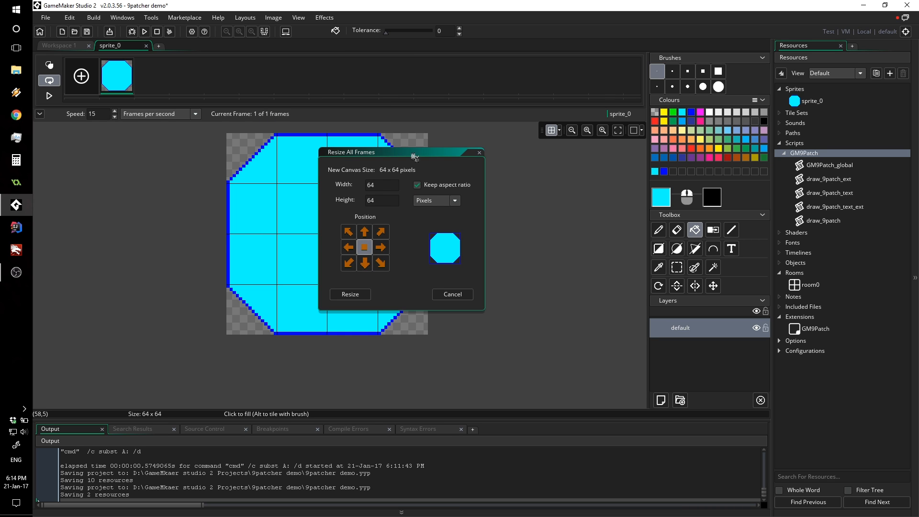
{"action": "left_click_drag", "start_coordinate": [414, 157], "coordinate": [390, 154]}
{"action": "left_click", "coordinate": [360, 181]}
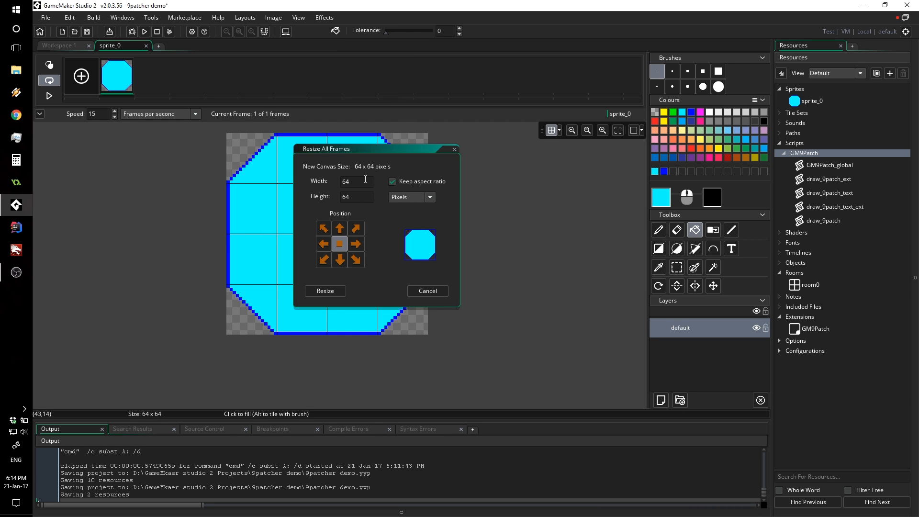
{"action": "key", "text": "BackSpace"}
{"action": "type", "text": "6"}
{"action": "left_click", "coordinate": [391, 200]}
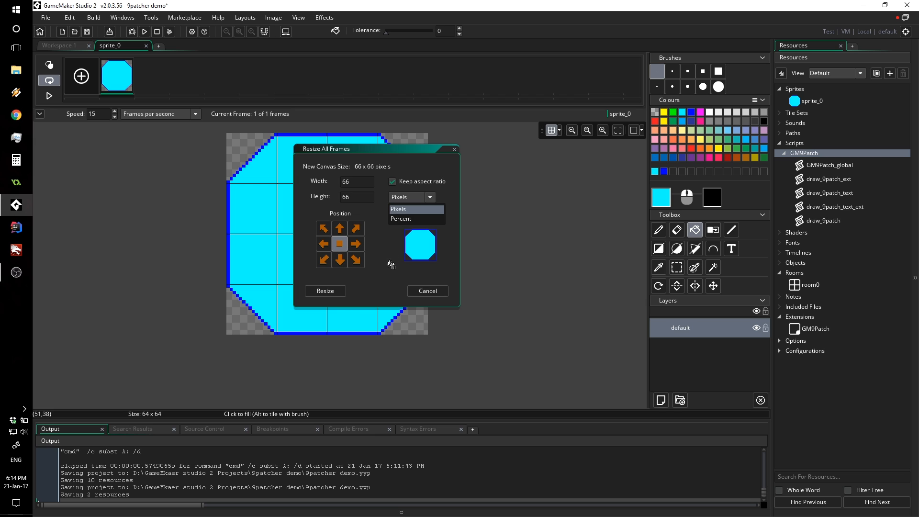
{"action": "left_click", "coordinate": [325, 290]}
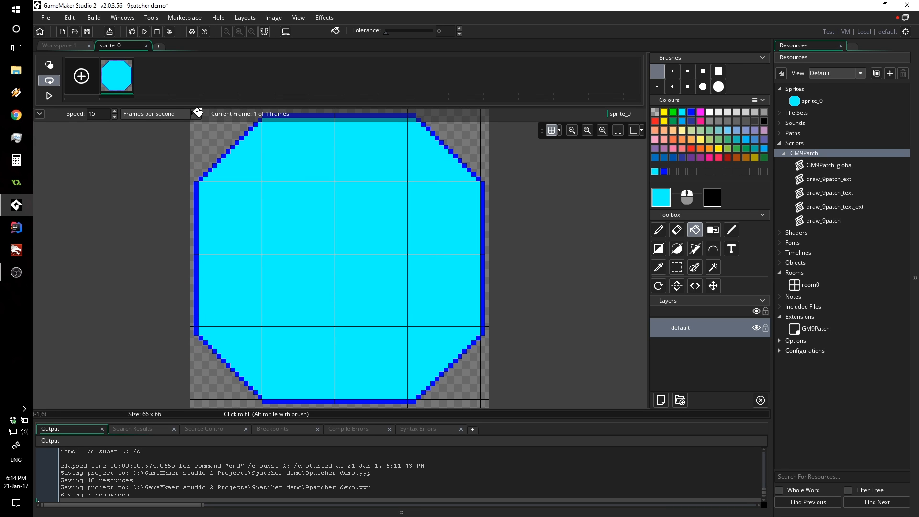
Draw red lines about 16 pixels long in the one-pixel border, along the top and left edges at the octagon's upper-left corner.
{"action": "scroll", "coordinate": [191, 207], "scroll_direction": "down", "scroll_amount": 1}
{"action": "scroll", "coordinate": [191, 210], "scroll_direction": "up", "scroll_amount": 2}
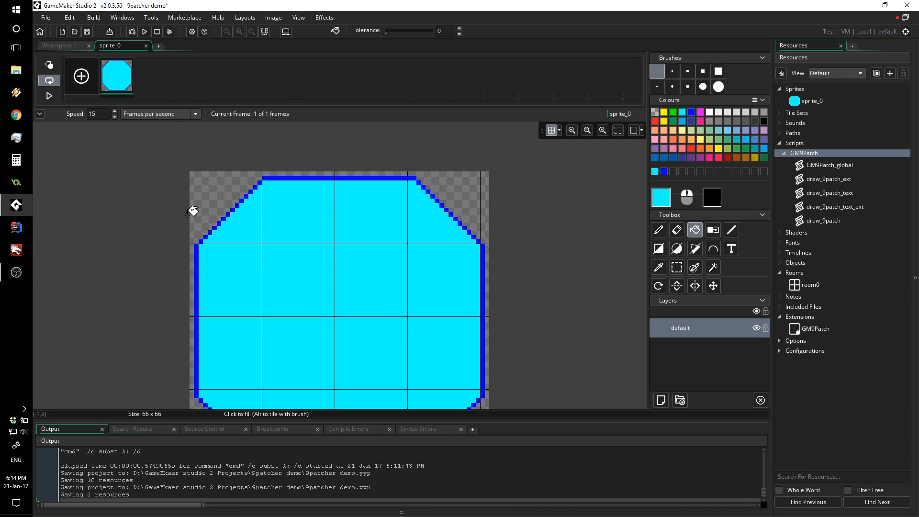
{"action": "scroll", "coordinate": [191, 216], "scroll_direction": "down", "scroll_amount": 1}
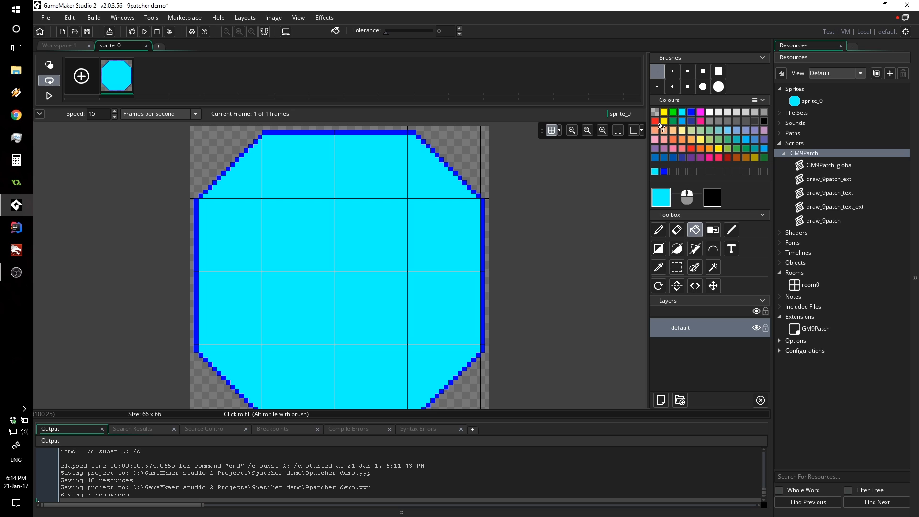
{"action": "left_click", "coordinate": [656, 122]}
{"action": "left_click", "coordinate": [731, 230]}
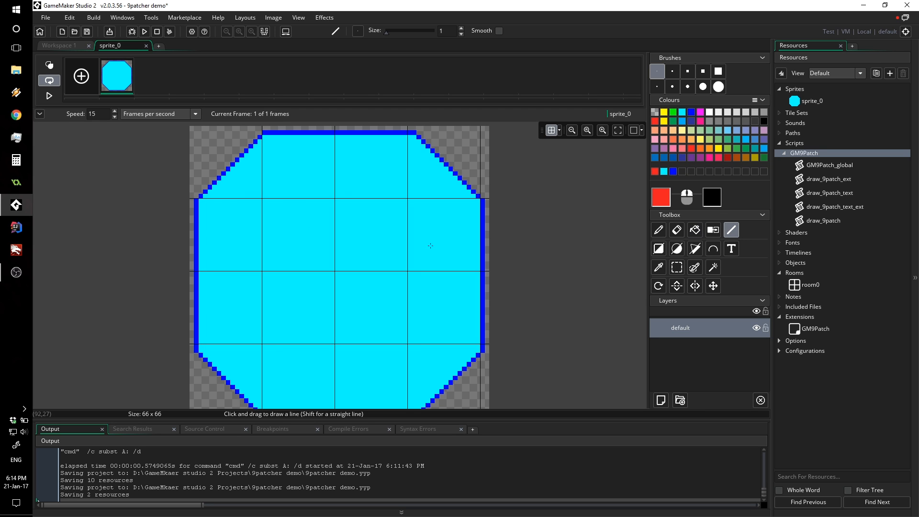
{"action": "scroll", "coordinate": [584, 252], "scroll_direction": "up", "scroll_amount": 1}
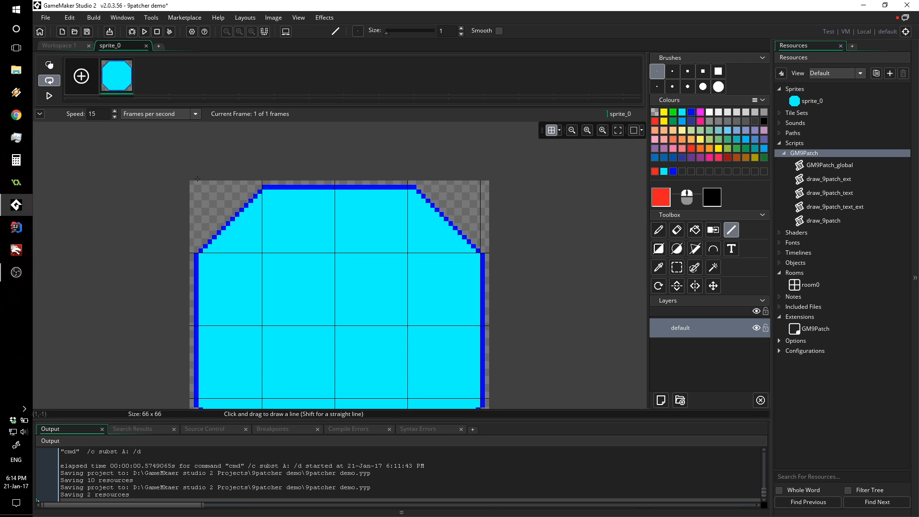
{"action": "left_click_drag", "start_coordinate": [197, 180], "coordinate": [266, 182]}
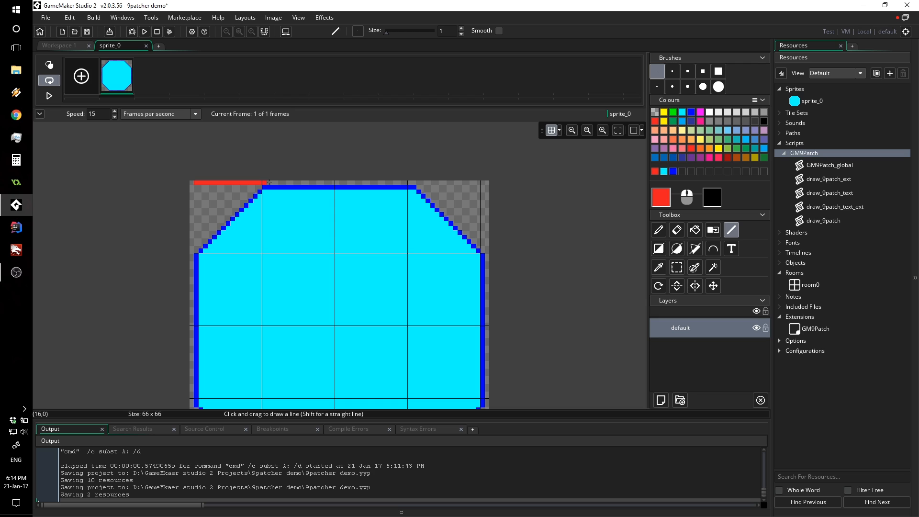
{"action": "scroll", "coordinate": [223, 173], "scroll_direction": "down", "scroll_amount": 2}
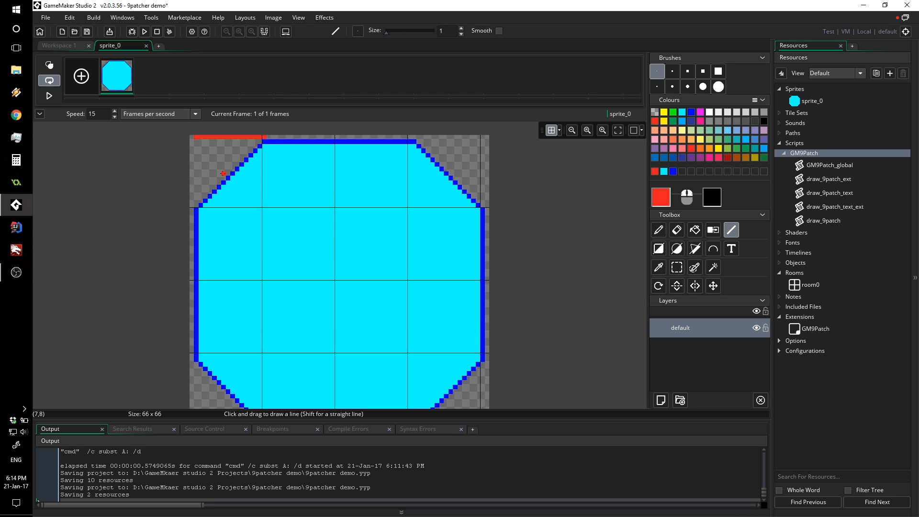
{"action": "mouse_move", "coordinate": [191, 138]}
{"action": "left_mouse_down"}
{"action": "mouse_move", "coordinate": [190, 217]}
{"action": "mouse_move", "coordinate": [190, 207]}
{"action": "left_mouse_up"}
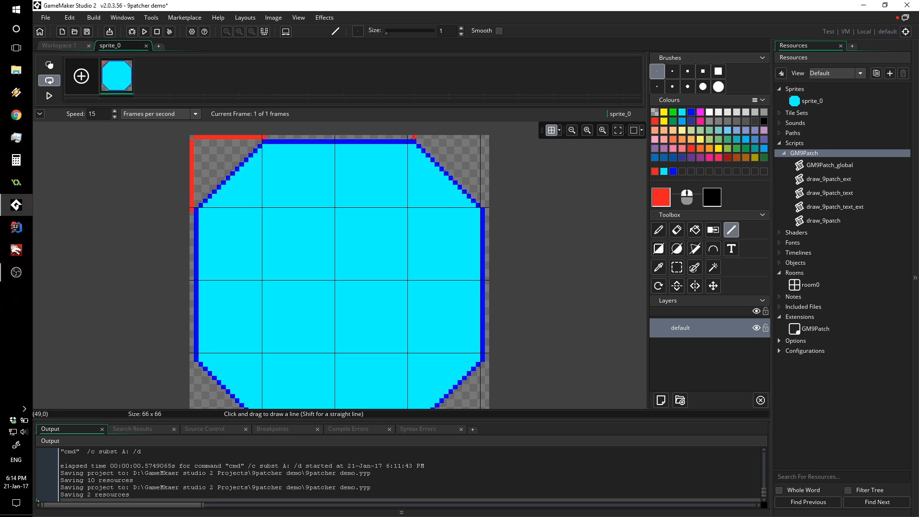
Draw matching red border lines, about 16 pixels long, on the top edge at the upper-right corner and the left edge at the lower-left corner.
{"action": "left_click_drag", "start_coordinate": [415, 137], "coordinate": [483, 129], "text": "shift"}
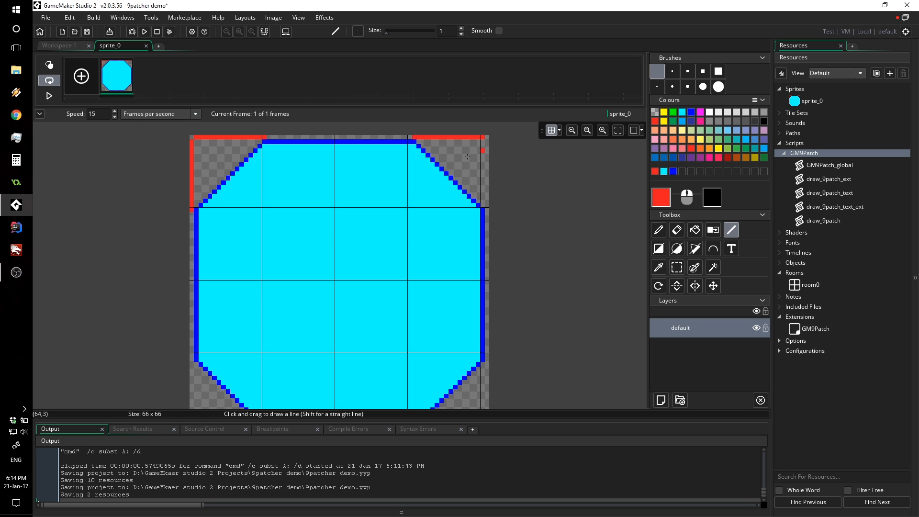
{"action": "scroll", "coordinate": [263, 222], "scroll_direction": "down", "scroll_amount": 2}
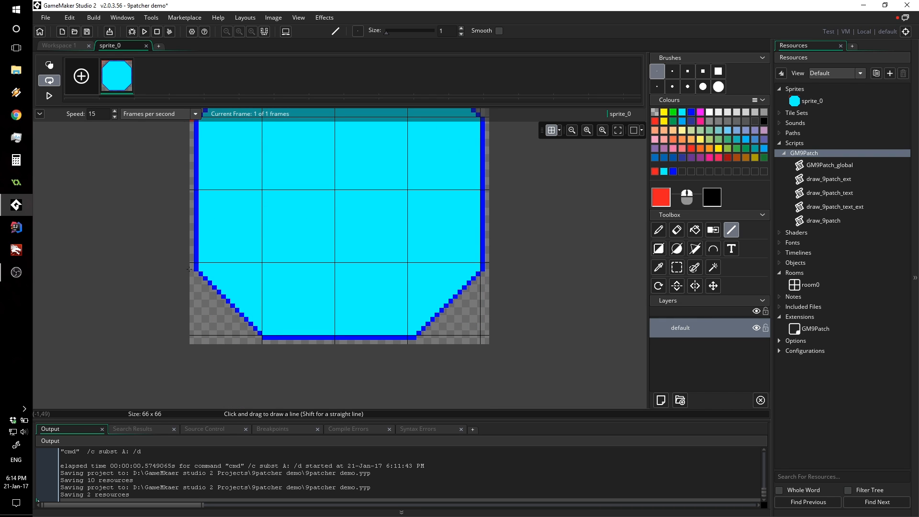
{"action": "left_click_drag", "start_coordinate": [189, 269], "coordinate": [186, 334]}
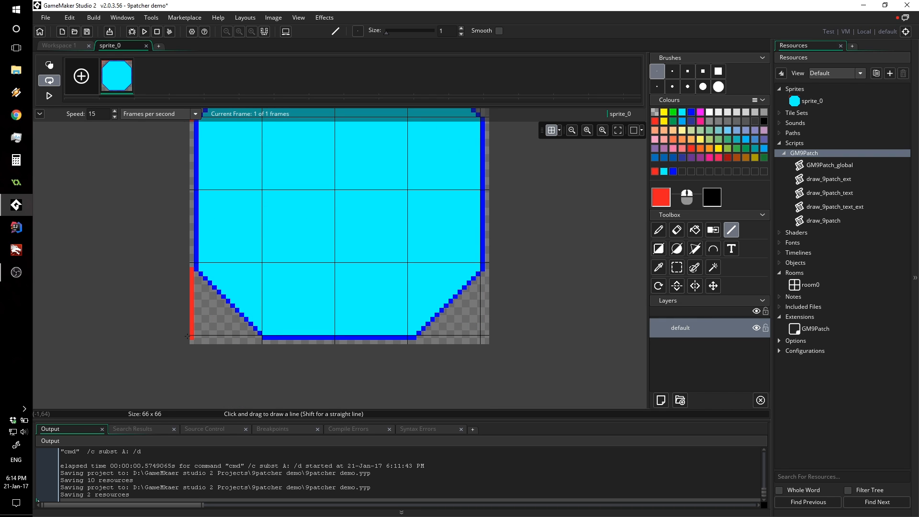
{"action": "scroll", "coordinate": [206, 290], "scroll_direction": "up", "scroll_amount": 5}
{"action": "scroll", "coordinate": [213, 268], "scroll_direction": "down", "scroll_amount": 3}
{"action": "scroll", "coordinate": [291, 378], "scroll_direction": "down", "scroll_amount": 3}
{"action": "scroll", "coordinate": [355, 223], "scroll_direction": "up", "scroll_amount": 3}
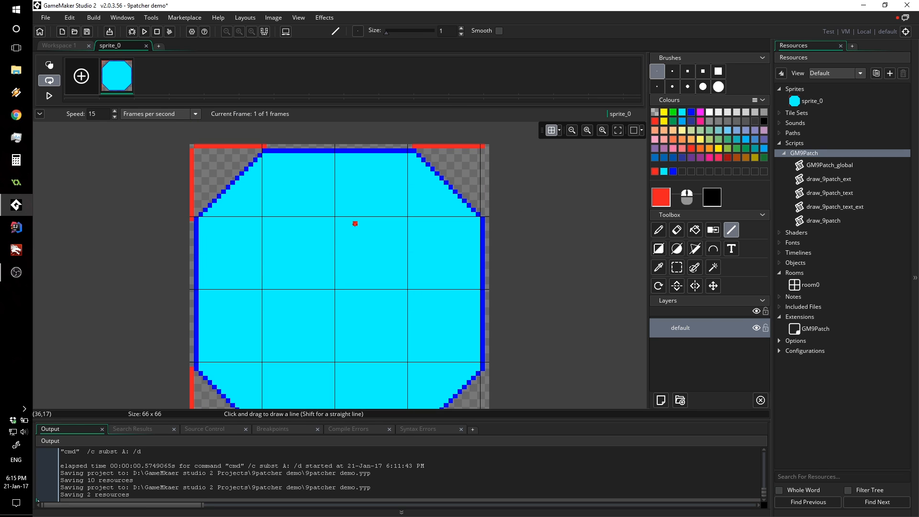
{"action": "scroll", "coordinate": [355, 222], "scroll_direction": "down", "scroll_amount": 1}
{"action": "scroll", "coordinate": [351, 222], "scroll_direction": "up", "scroll_amount": 2}
{"action": "scroll", "coordinate": [291, 228], "scroll_direction": "down", "scroll_amount": 2}
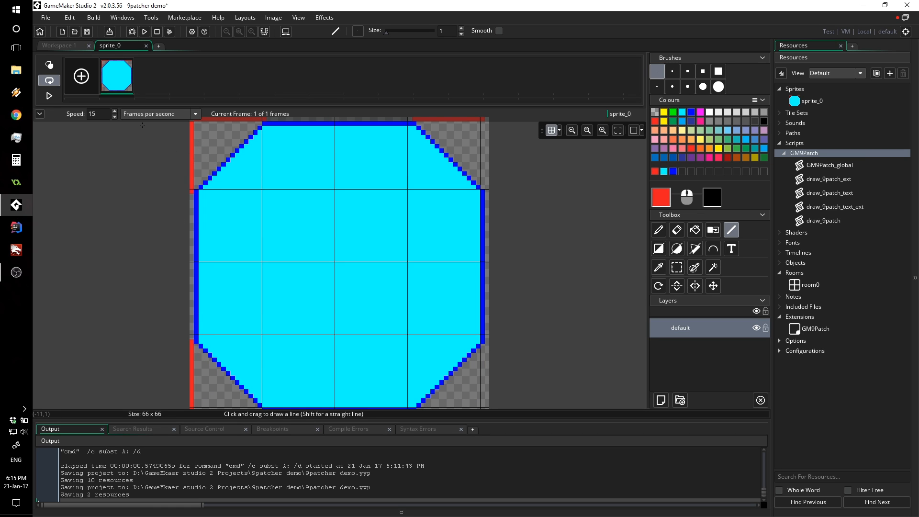
Close the sprite's image editor and rename the sprite as sPanel_9p.
{"action": "left_click", "coordinate": [145, 46]}
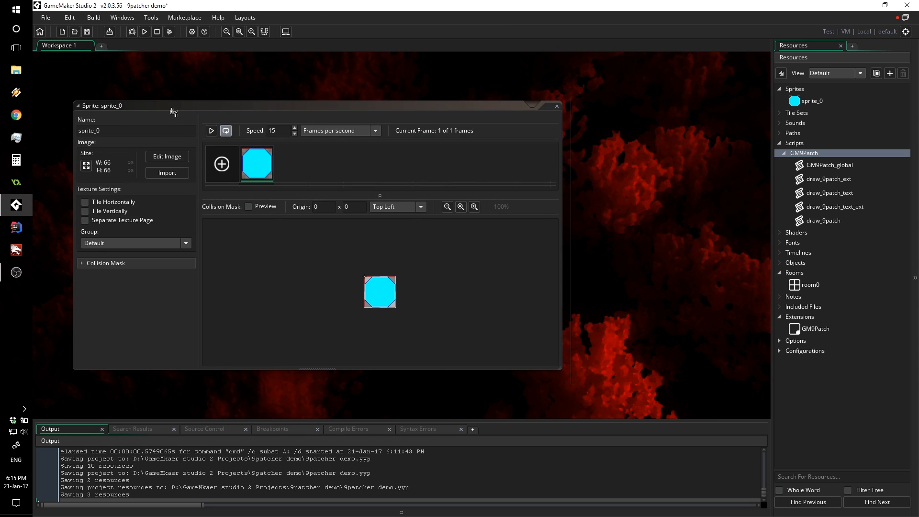
{"action": "left_click_drag", "start_coordinate": [171, 109], "coordinate": [252, 109]}
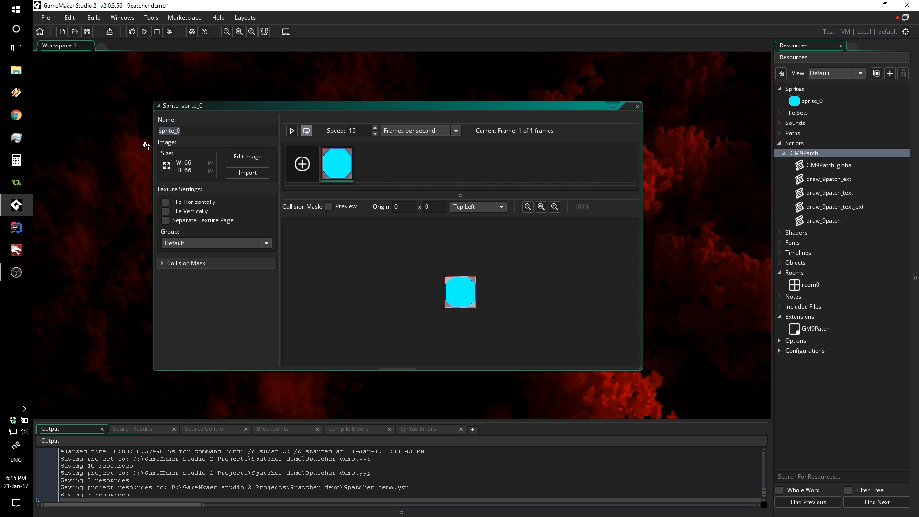
{"action": "type", "text": "spr"}
{"action": "key", "text": "BackSpace"}
{"action": "type", "text": "Pane"}
{"action": "type", "text": "l_9p"}
{"action": "left_click_drag", "start_coordinate": [250, 111], "coordinate": [226, 103]}
Create a new object named oTest in an empty area of the workspace.
{"action": "middle_click_drag", "start_coordinate": [325, 76], "coordinate": [317, 37]}
{"action": "middle_click_drag", "start_coordinate": [301, 368], "coordinate": [322, 150]}
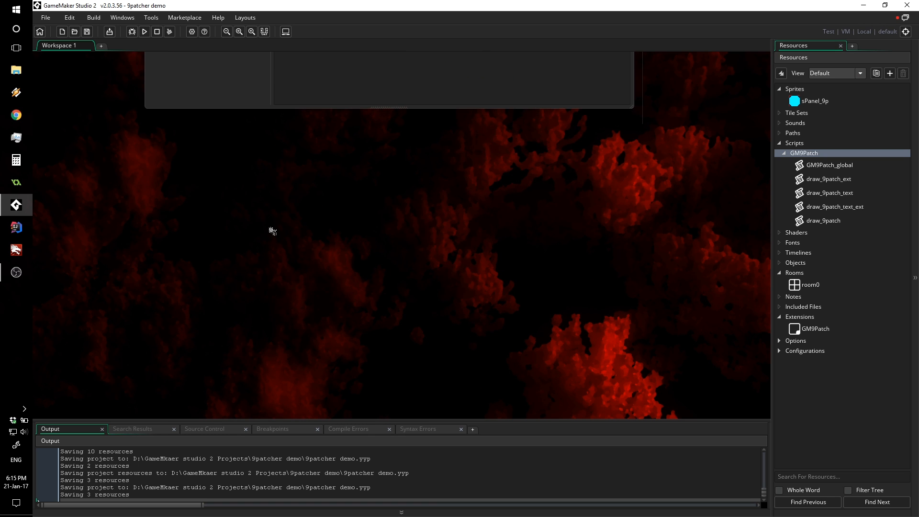
{"action": "key", "text": "alt+o"}
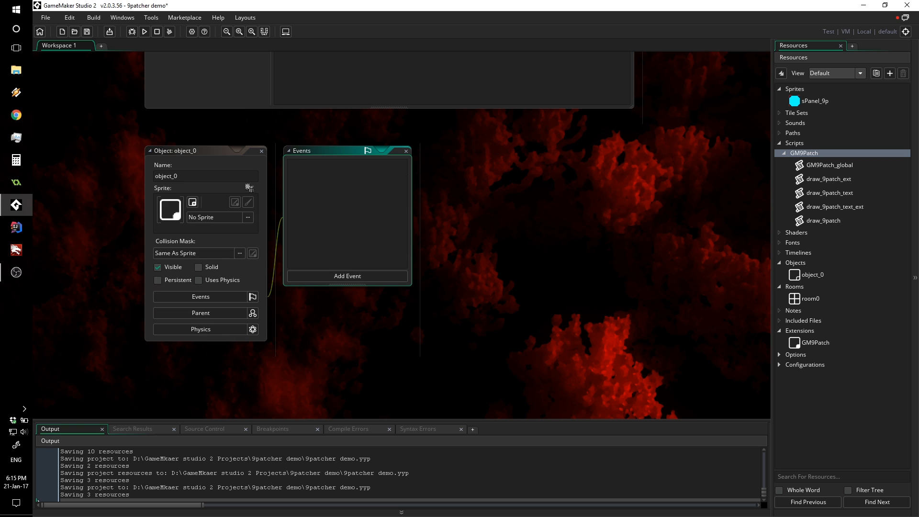
{"action": "type", "text": "oTest"}
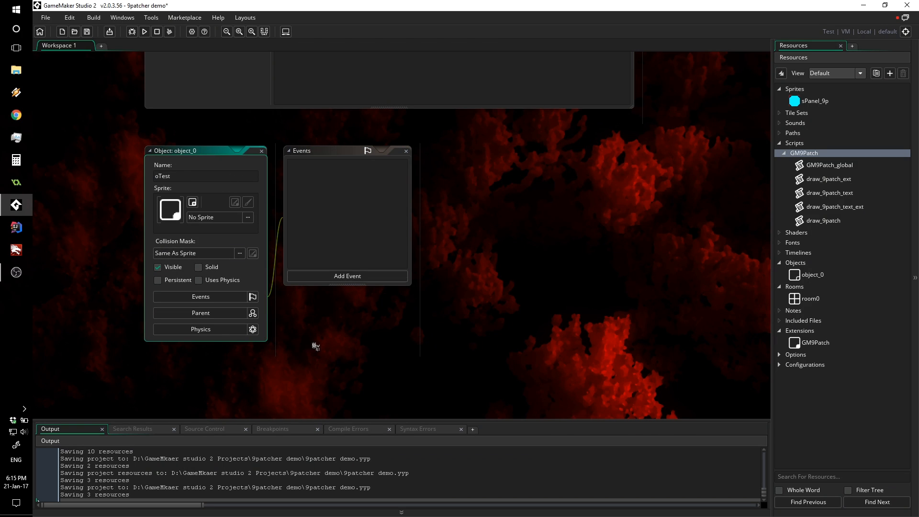
Add a Draw event to oTest and widen its code window to make room for a long line.
{"action": "left_click", "coordinate": [342, 276]}
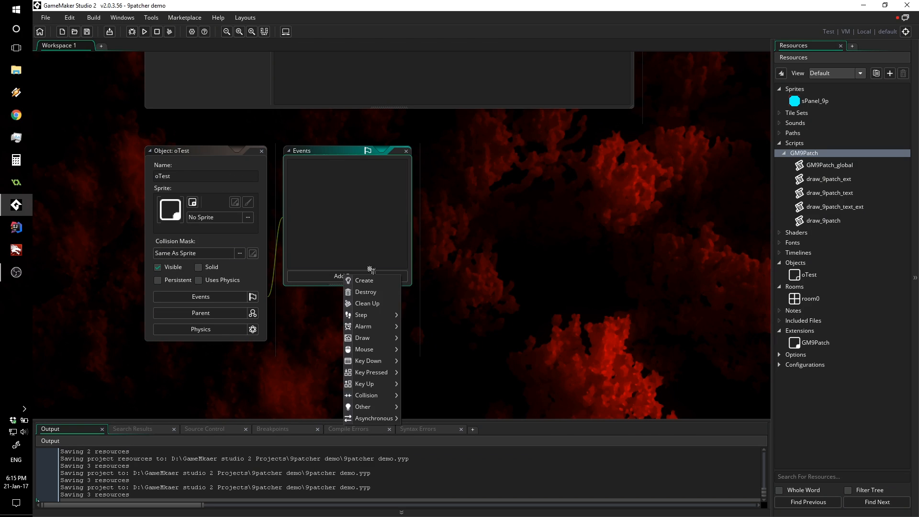
{"action": "mouse_move", "coordinate": [366, 338]}
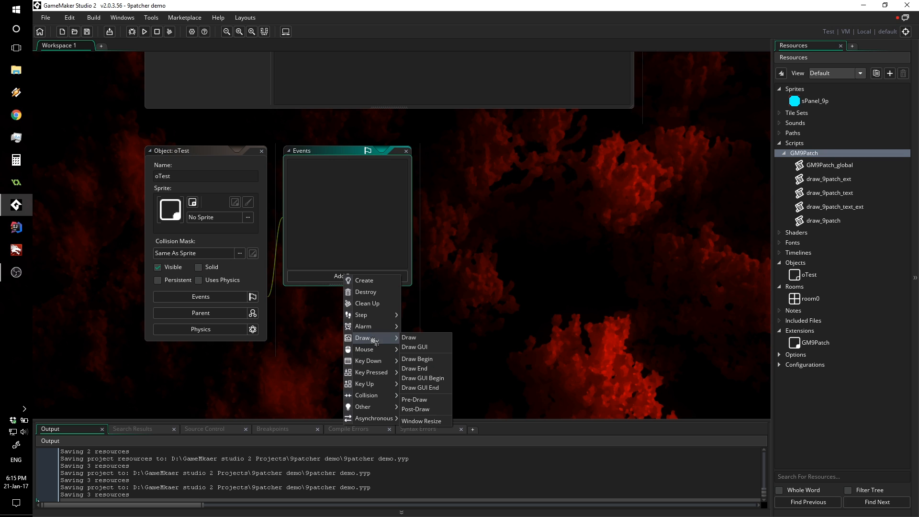
{"action": "left_click", "coordinate": [416, 338]}
{"action": "middle_click_drag", "start_coordinate": [264, 317], "coordinate": [103, 341]}
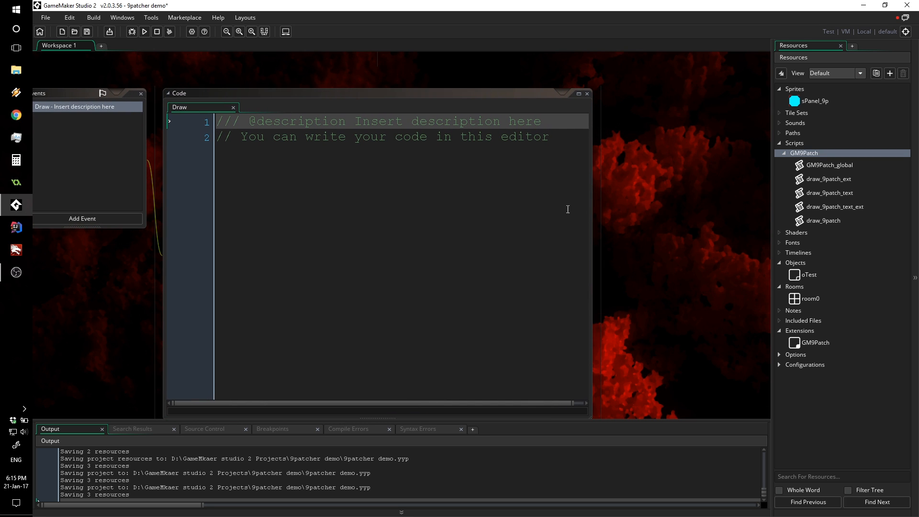
{"action": "left_click_drag", "start_coordinate": [601, 184], "coordinate": [708, 176]}
{"action": "middle_click_drag", "start_coordinate": [674, 74], "coordinate": [580, 49]}
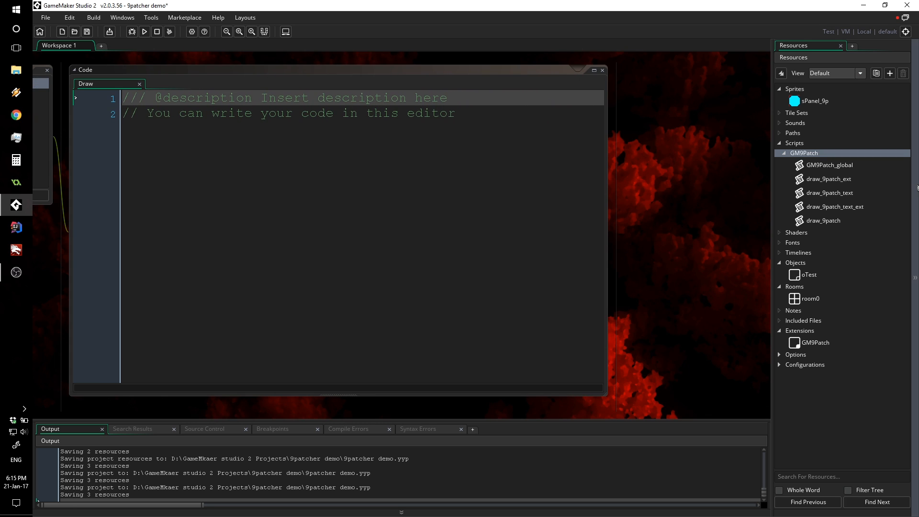
{"action": "left_click", "coordinate": [914, 201]}
{"action": "left_click_drag", "start_coordinate": [607, 168], "coordinate": [869, 172]}
Replace the Draw event's default comments with draw_9patch(sPanel_9p, 0, x, y, mouse_x - x, mouse_y - y);.
{"action": "left_click", "coordinate": [579, 147]}
{"action": "key", "text": "ctrl+a"}
{"action": "key", "text": "BackSpace"}
{"action": "key", "text": "Return"}
{"action": "type", "text": "d"}
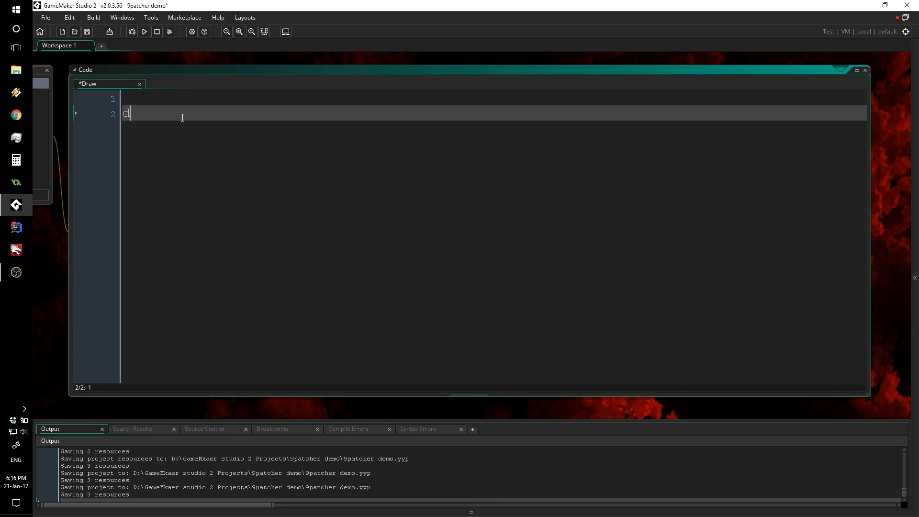
{"action": "type", "text": "raw_9pacth"}
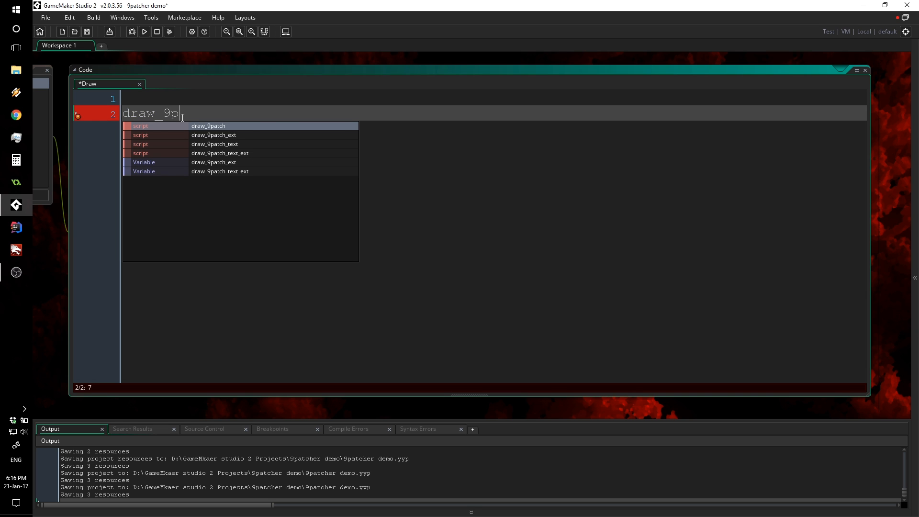
{"action": "key", "text": "BackSpace"}
{"action": "key", "text": "BackSpace"}
{"action": "key", "text": "BackSpace"}
{"action": "type", "text": "tch("}
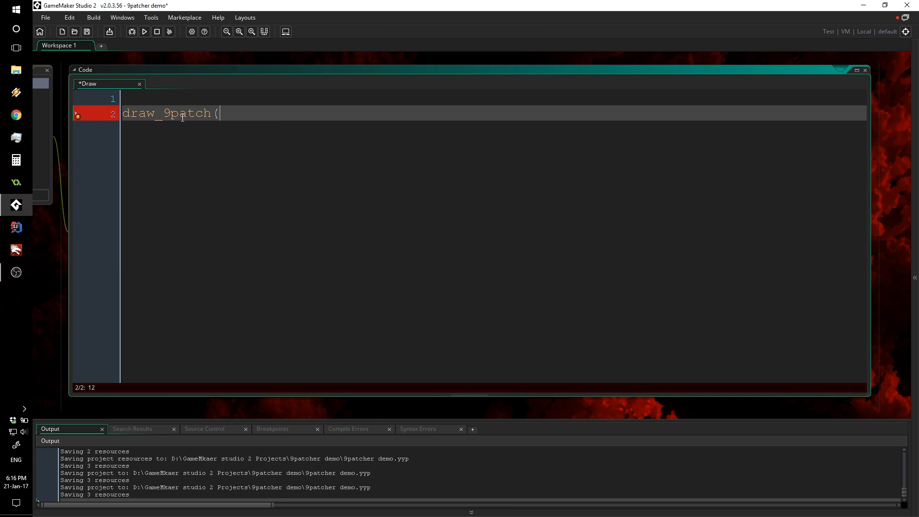
{"action": "type", "text": "sPanel_9p, 0,x, y, mouse_x - x, mouse_y - y);"}
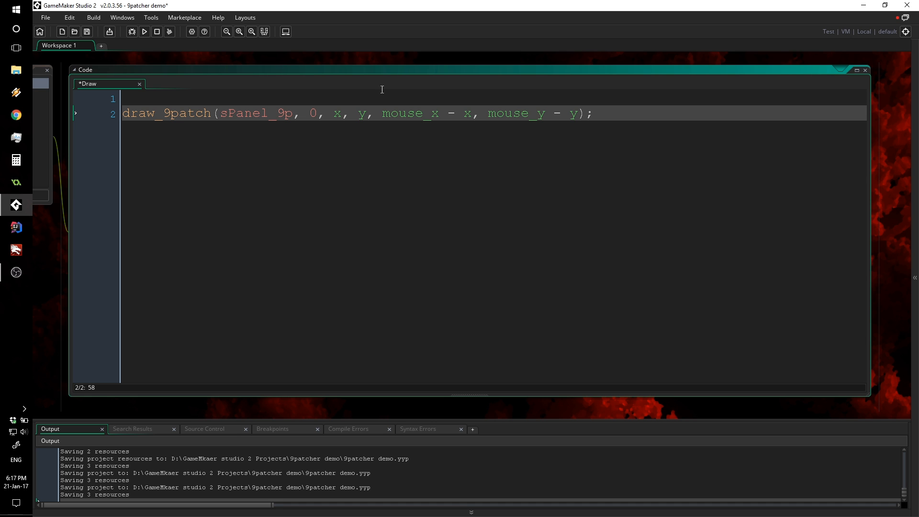
Open room0 and place an instance of oTest near the room's upper-left corner.
{"action": "left_click", "coordinate": [914, 278]}
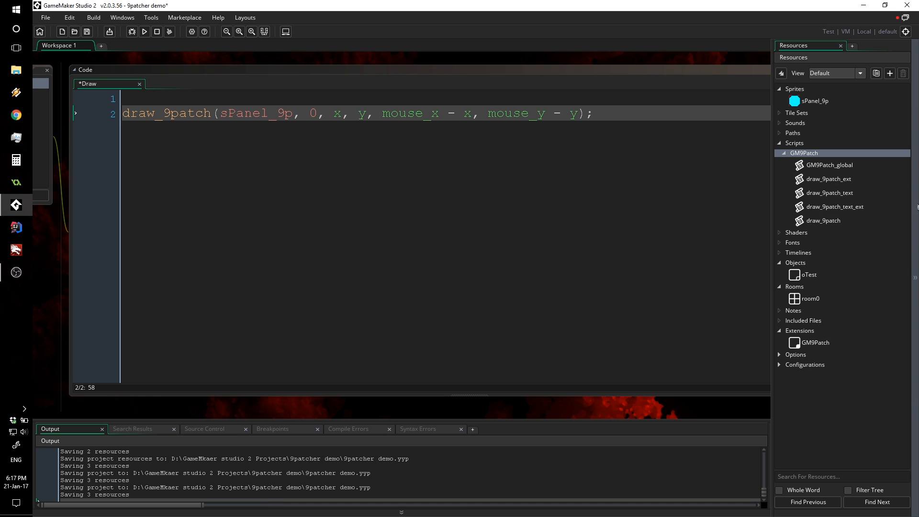
{"action": "double_click", "coordinate": [813, 299]}
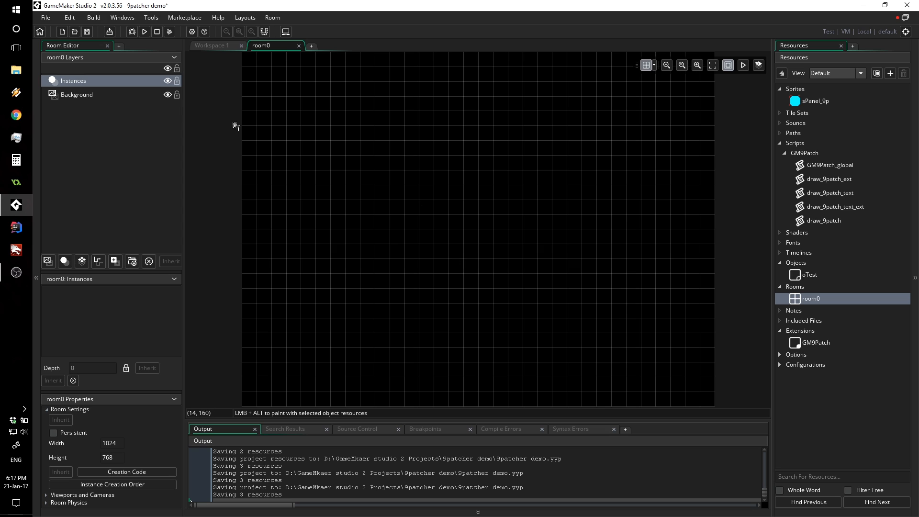
{"action": "left_click_drag", "start_coordinate": [804, 277], "coordinate": [289, 85]}
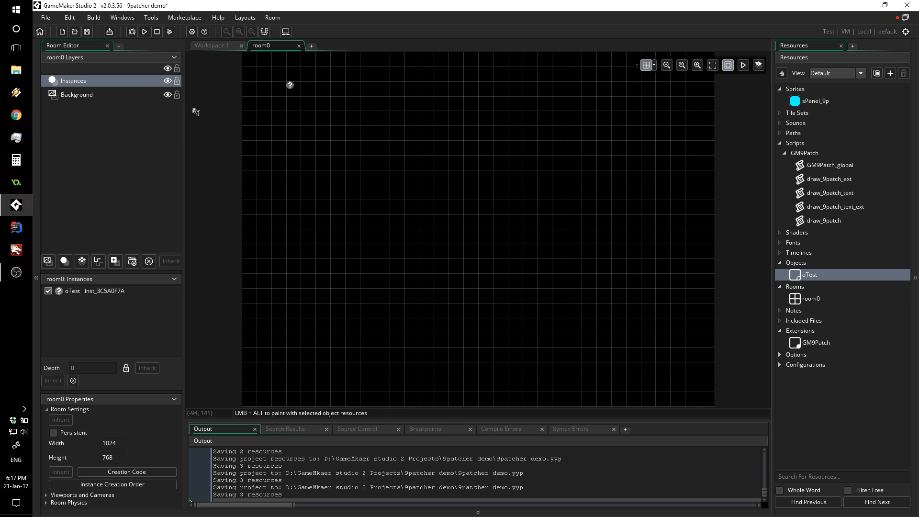
Run the game, stretch the panel by moving the pointer around, and close the game window.
{"action": "left_click", "coordinate": [144, 31]}
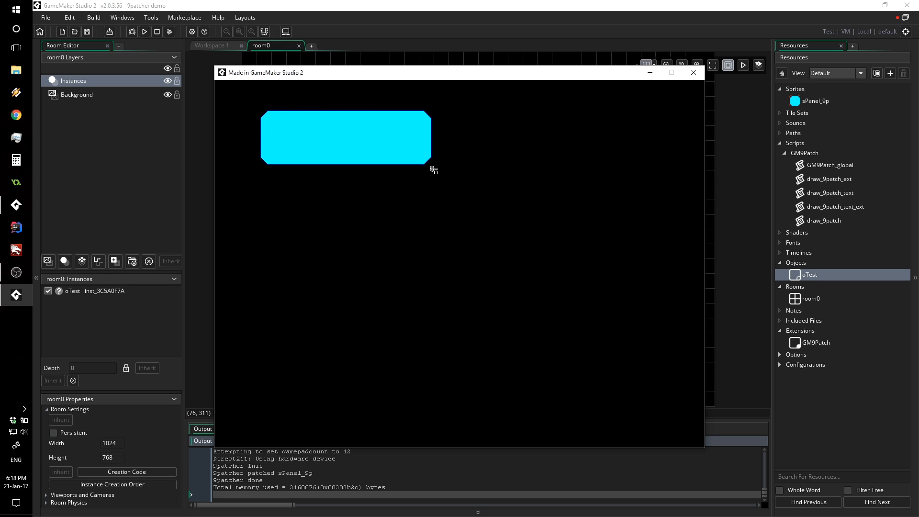
{"action": "left_click_drag", "start_coordinate": [463, 181], "coordinate": [680, 88]}
{"action": "left_click", "coordinate": [693, 72]}
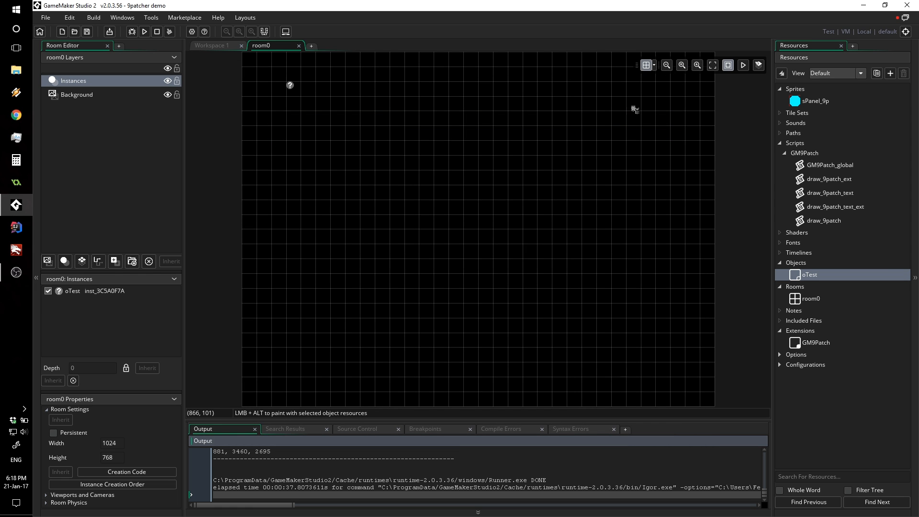
Close the room0 editor and open the sPanel_9p sprite's image for editing.
{"action": "left_click", "coordinate": [210, 46]}
{"action": "left_click_drag", "start_coordinate": [290, 66], "coordinate": [257, 94]}
{"action": "left_click", "coordinate": [299, 45]}
{"action": "middle_click_drag", "start_coordinate": [259, 96], "coordinate": [561, 393]}
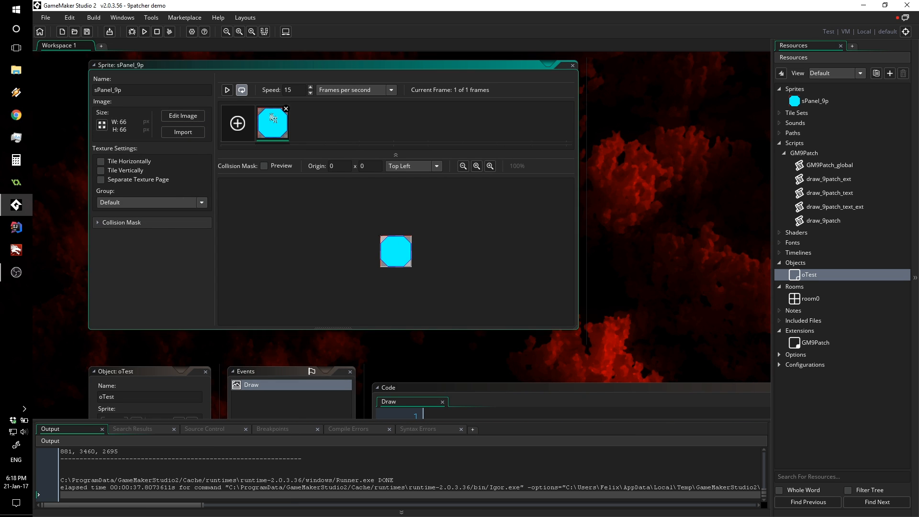
{"action": "double_click", "coordinate": [273, 123]}
{"action": "scroll", "coordinate": [328, 183], "scroll_direction": "up", "scroll_amount": 1}
{"action": "scroll", "coordinate": [326, 186], "scroll_direction": "down", "scroll_amount": 1}
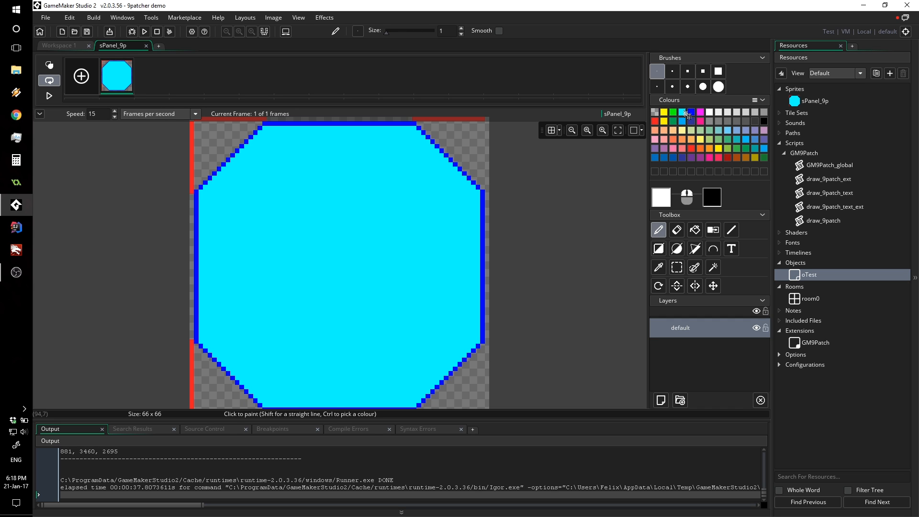
With the grid shown, draw a yellow horizontal stripe two pixels thick across the middle of the octagon.
{"action": "left_click", "coordinate": [664, 112]}
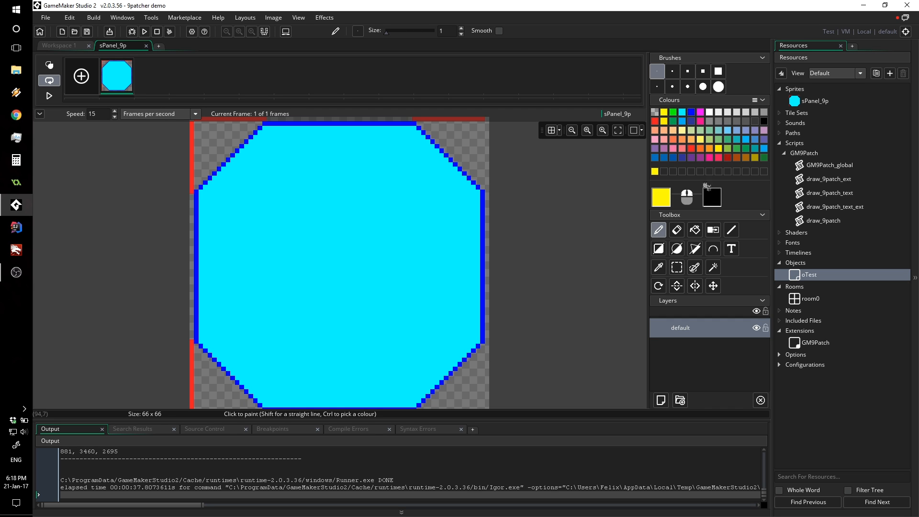
{"action": "left_click", "coordinate": [731, 231]}
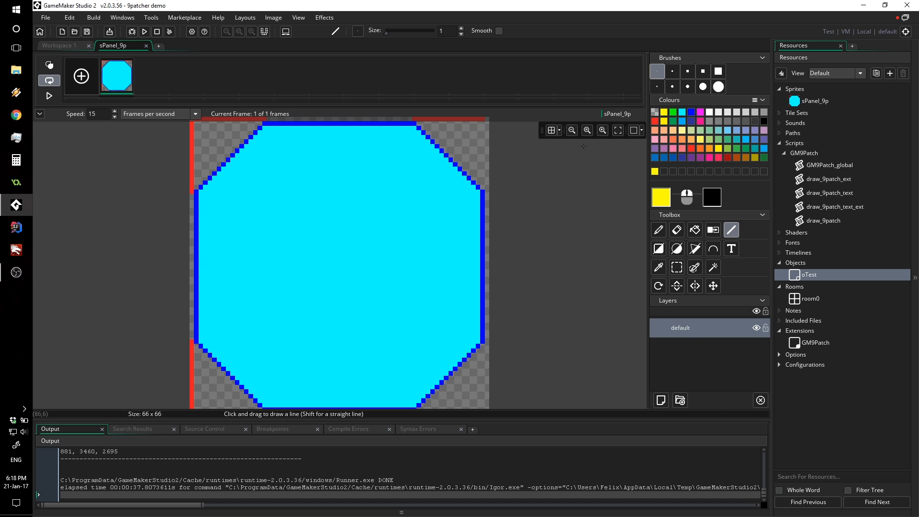
{"action": "left_click", "coordinate": [551, 130]}
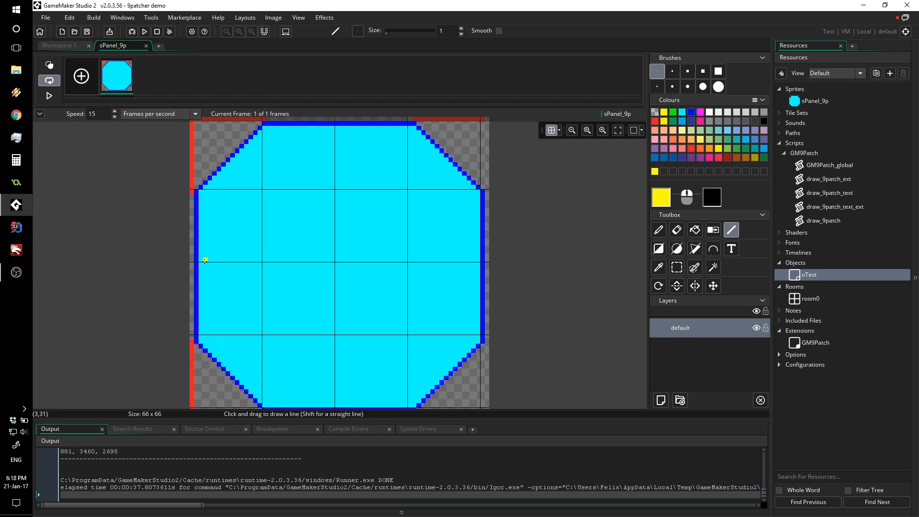
{"action": "mouse_move", "coordinate": [216, 269]}
{"action": "left_mouse_down"}
{"action": "mouse_move", "coordinate": [478, 269]}
{"action": "mouse_move", "coordinate": [219, 267]}
{"action": "left_mouse_up"}
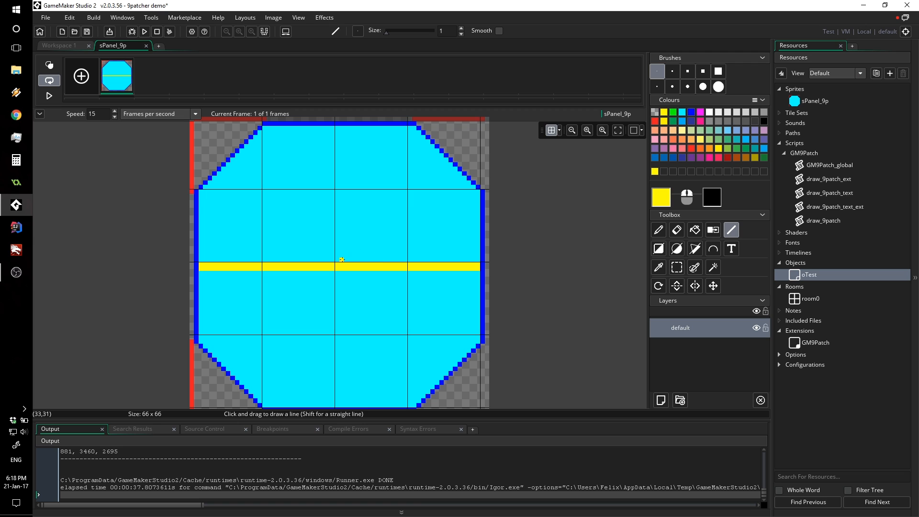
Draw a red marker about four pixels tall in the left border beside the yellow stripe.
{"action": "left_click", "coordinate": [654, 121]}
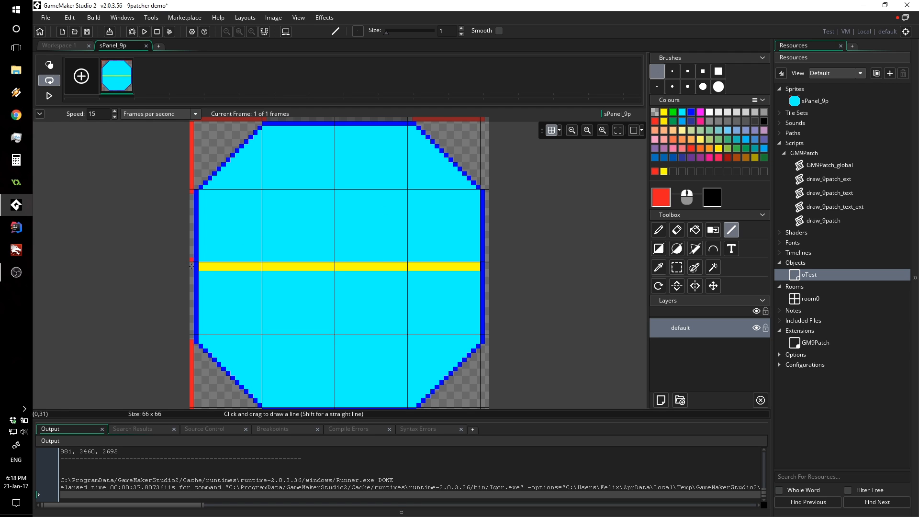
{"action": "scroll", "coordinate": [219, 285], "scroll_direction": "up", "scroll_amount": 3, "text": "ctrl"}
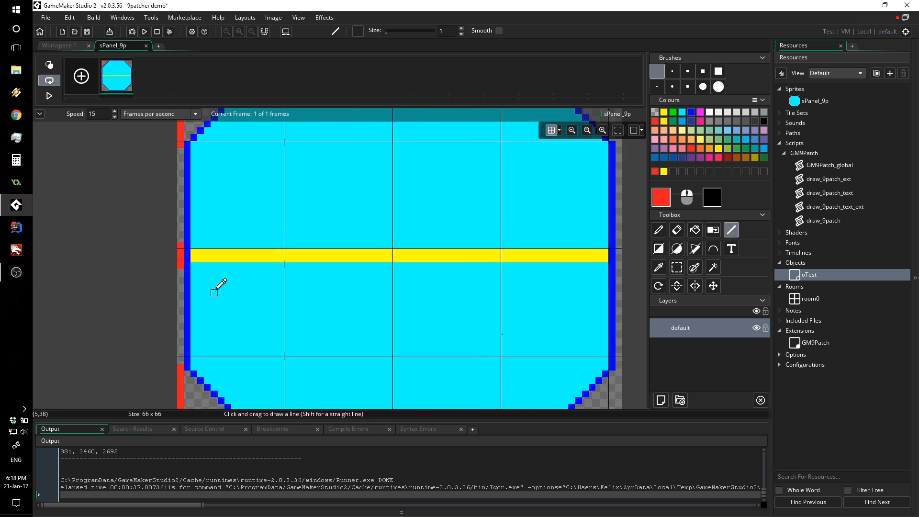
{"action": "scroll", "coordinate": [200, 280], "scroll_direction": "up", "scroll_amount": 2, "text": "ctrl"}
{"action": "middle_click_drag", "start_coordinate": [96, 212], "coordinate": [261, 241]}
{"action": "scroll", "coordinate": [331, 236], "scroll_direction": "up", "scroll_amount": 1, "text": "ctrl"}
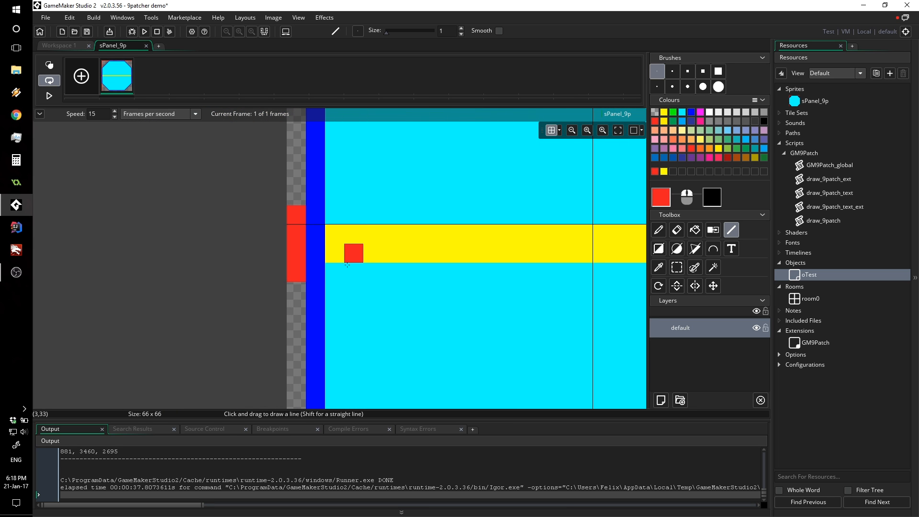
{"action": "scroll", "coordinate": [278, 220], "scroll_direction": "down", "scroll_amount": 5, "text": "ctrl"}
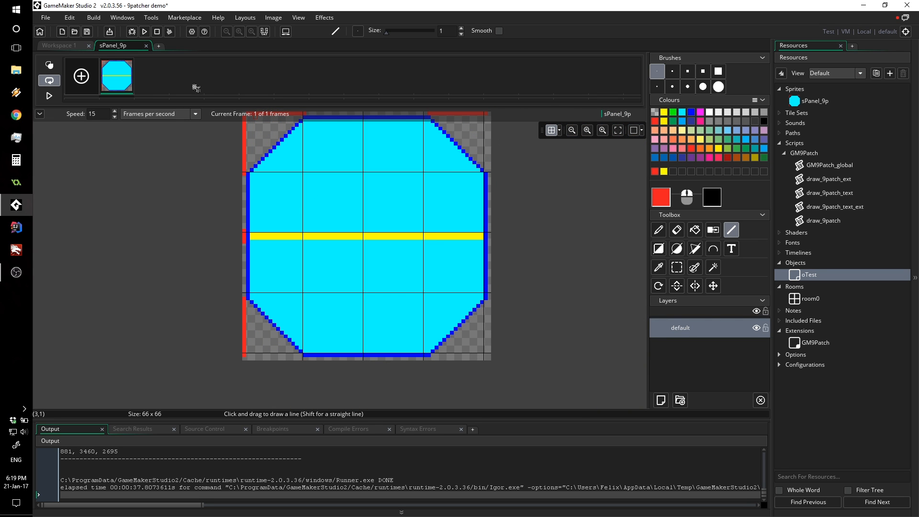
Close the image editor, run the game to test how the striped panel stretches, and close the game window.
{"action": "left_click", "coordinate": [146, 46]}
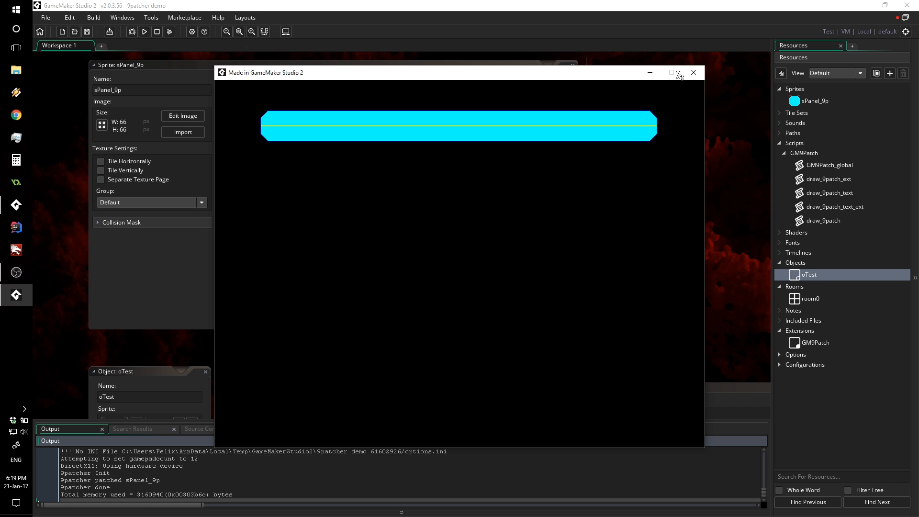
{"action": "left_click", "coordinate": [693, 73]}
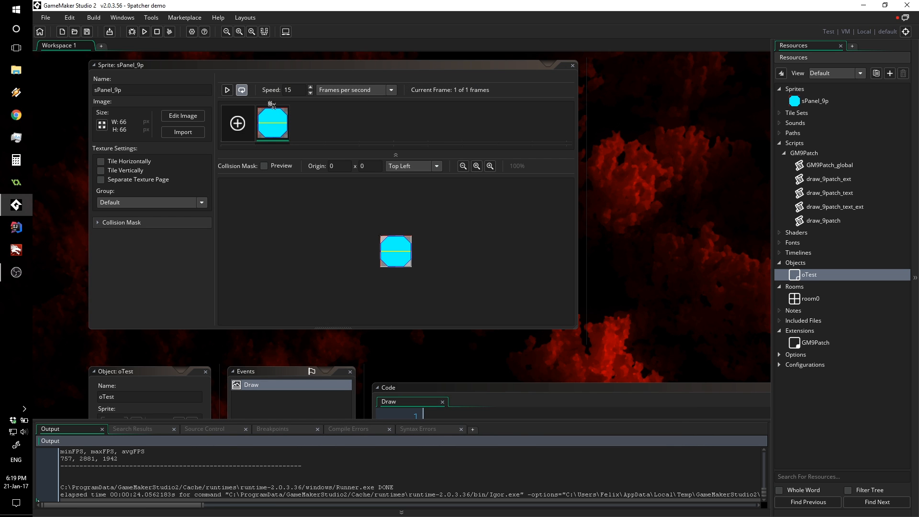
Reopen the sPanel_9p image and erase the red marker in the left border beside the yellow stripe.
{"action": "double_click", "coordinate": [277, 130]}
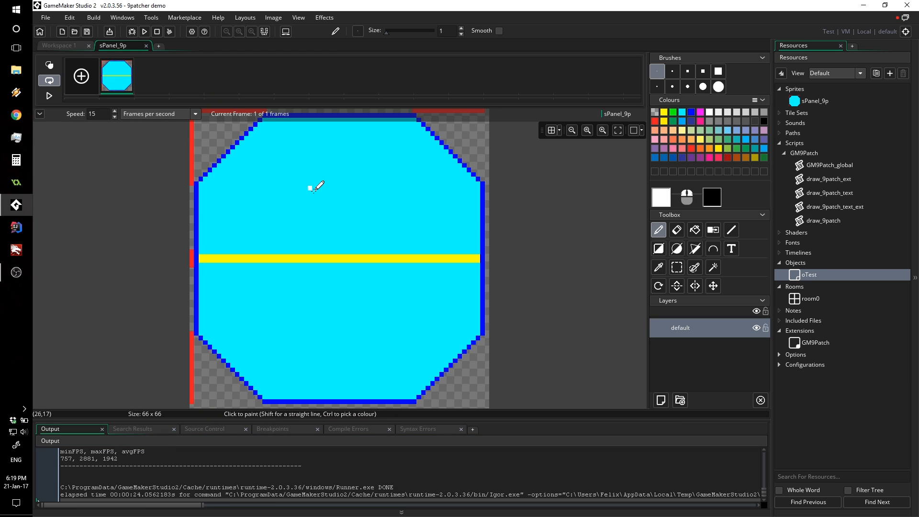
{"action": "scroll", "coordinate": [279, 220], "scroll_direction": "down", "scroll_amount": 2}
{"action": "scroll", "coordinate": [200, 196], "scroll_direction": "up", "scroll_amount": 2}
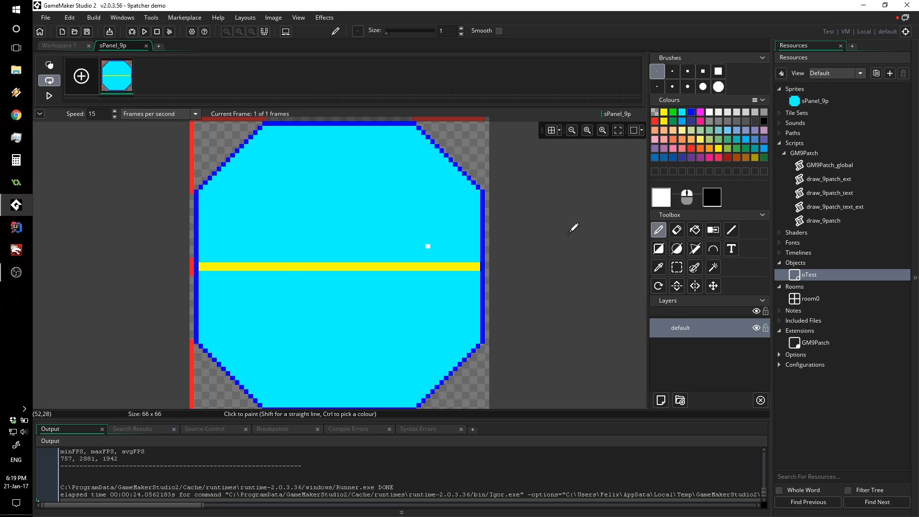
{"action": "left_click", "coordinate": [677, 230]}
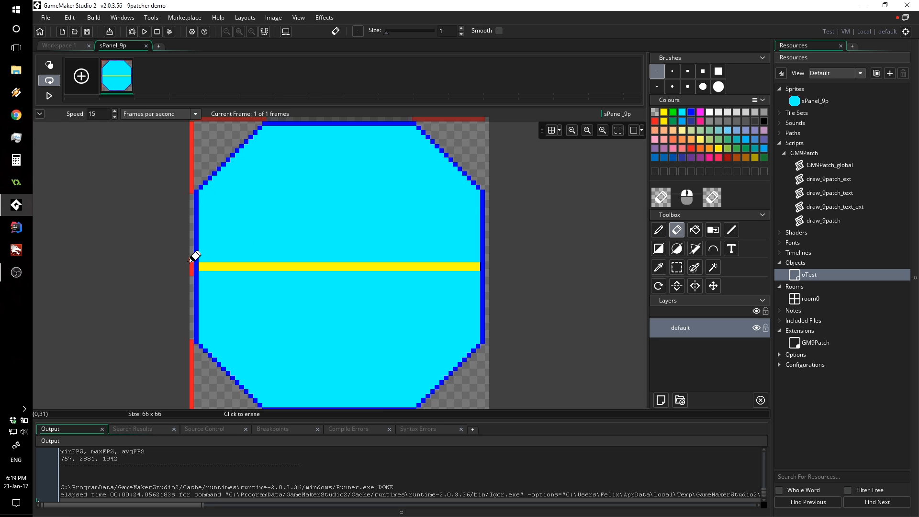
Fill the yellow stripe across the middle of the octagon with cyan.
{"action": "left_click", "coordinate": [731, 230]}
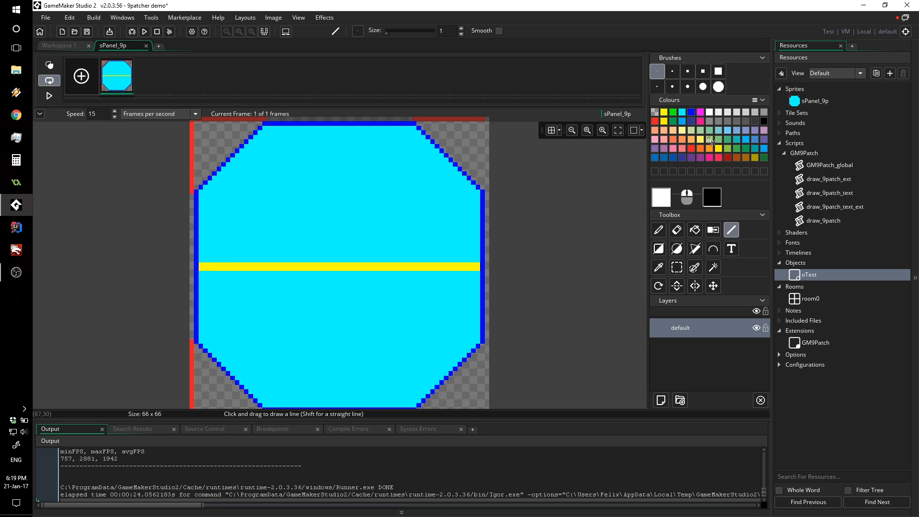
{"action": "left_click", "coordinate": [682, 113]}
{"action": "left_click", "coordinate": [694, 230]}
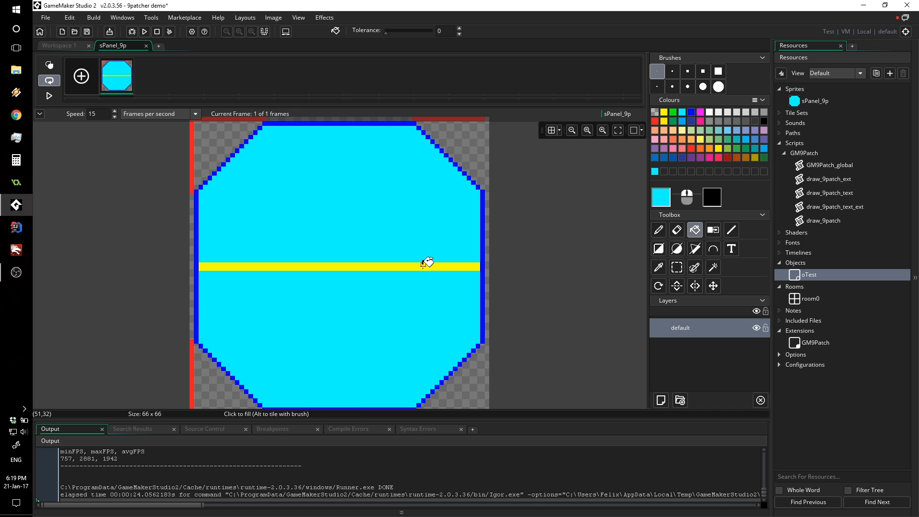
{"action": "left_click", "coordinate": [424, 266]}
Draw a yellow horizontal stripe three pixels thick across the lower part of the octagon, just above its lower slanted corners.
{"action": "left_click", "coordinate": [663, 112]}
{"action": "left_click", "coordinate": [730, 229]}
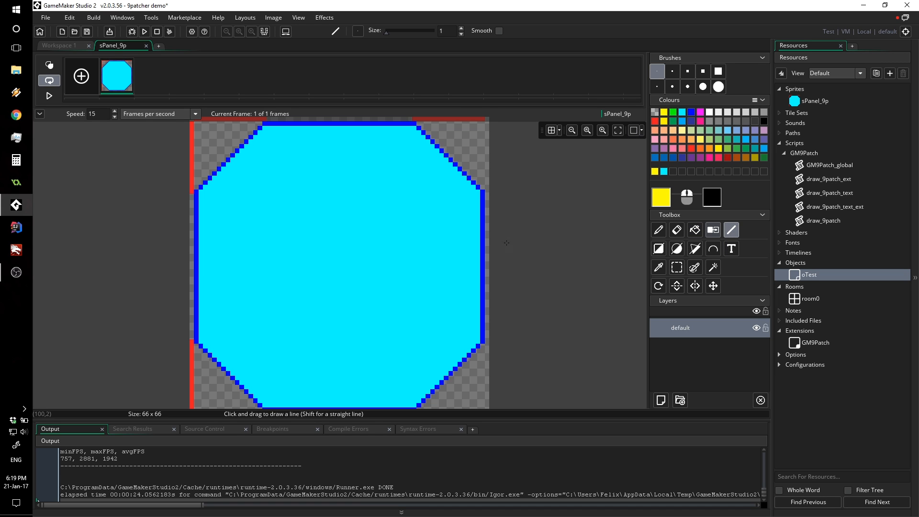
{"action": "scroll", "coordinate": [233, 254], "scroll_direction": "down", "scroll_amount": 3}
{"action": "mouse_move", "coordinate": [201, 241]}
{"action": "left_mouse_down"}
{"action": "mouse_move", "coordinate": [479, 241]}
{"action": "mouse_move", "coordinate": [236, 221]}
{"action": "mouse_move", "coordinate": [201, 224]}
{"action": "mouse_move", "coordinate": [481, 233]}
{"action": "left_mouse_up"}
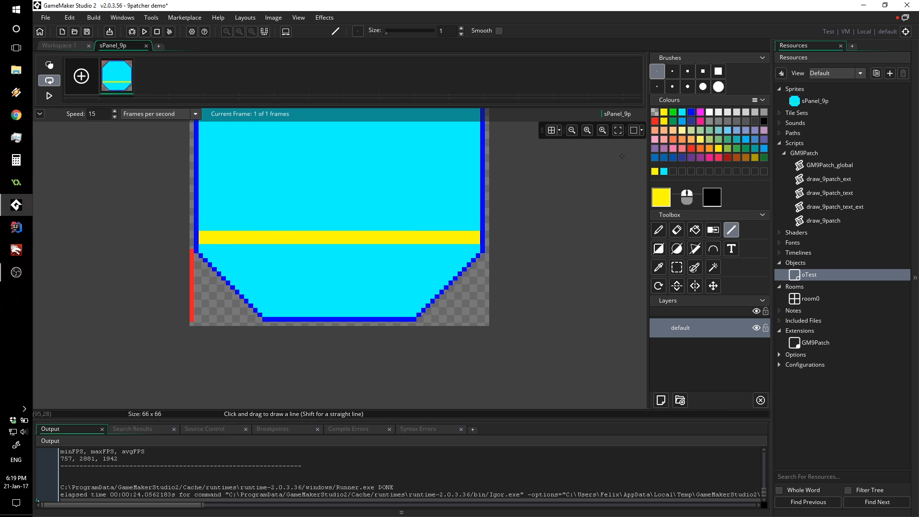
Draw a red marker about three pixels tall in the left border beside the new yellow stripe.
{"action": "left_click", "coordinate": [655, 121]}
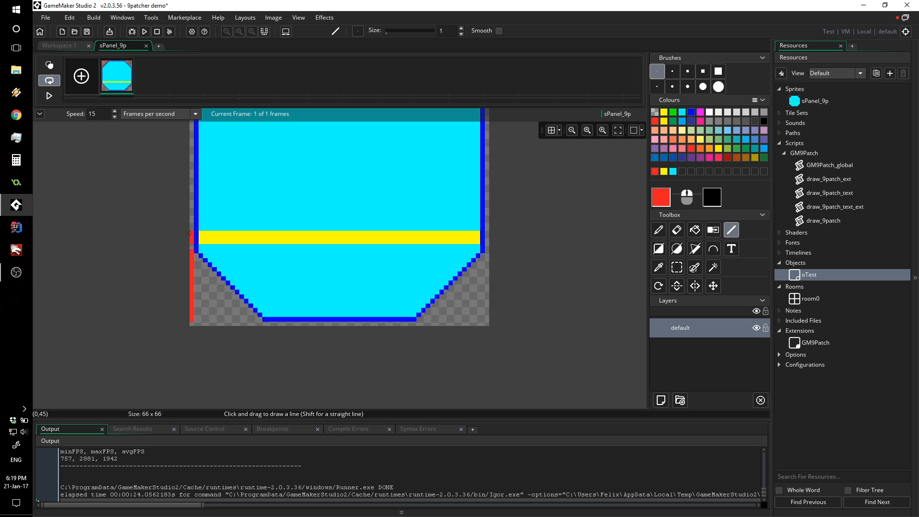
{"action": "scroll", "coordinate": [335, 225], "scroll_direction": "down", "scroll_amount": 3}
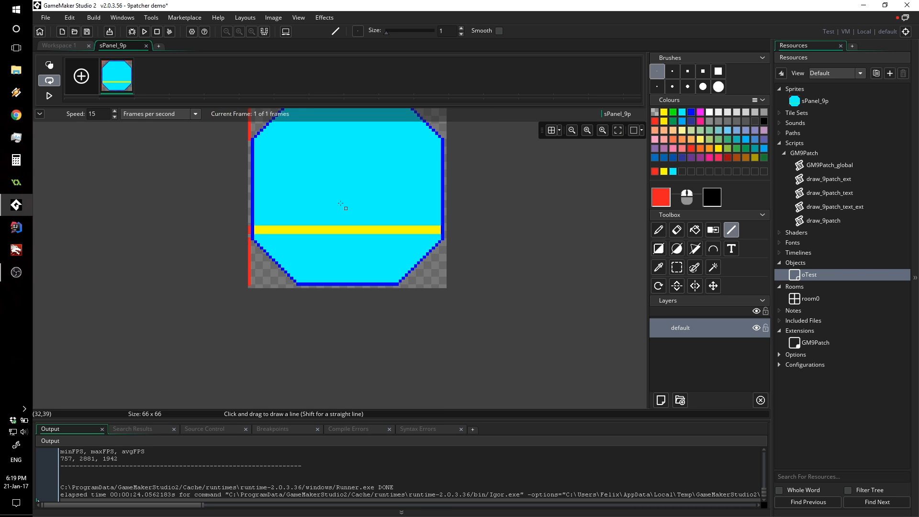
{"action": "scroll", "coordinate": [301, 225], "scroll_direction": "up", "scroll_amount": 2}
{"action": "scroll", "coordinate": [275, 232], "scroll_direction": "down", "scroll_amount": 1}
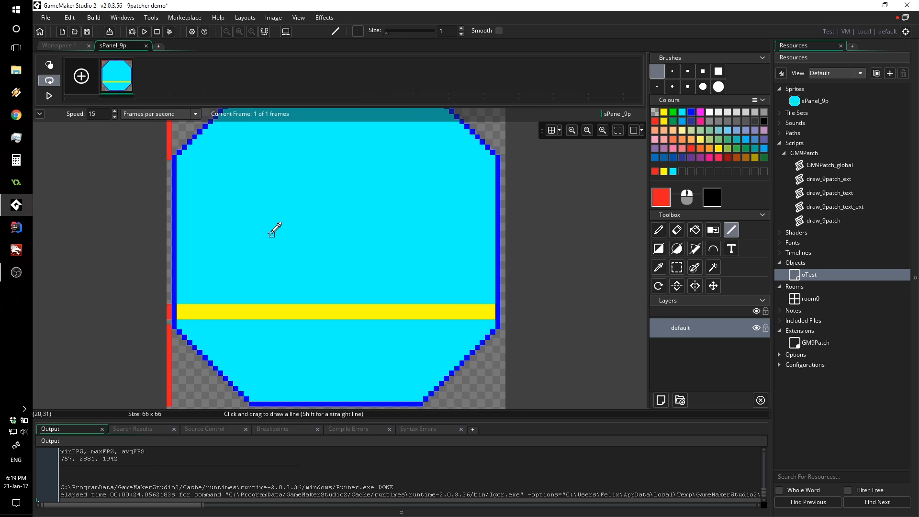
{"action": "scroll", "coordinate": [264, 224], "scroll_direction": "down", "scroll_amount": 2}
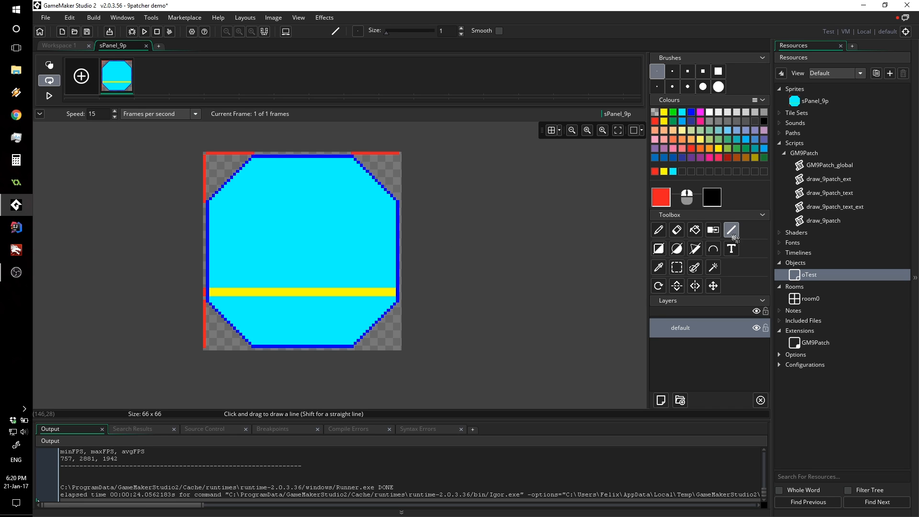
Draw a black content marker about 40 pixels long in the bottom border beneath the octagon's flat lower edge.
{"action": "left_click", "coordinate": [764, 122]}
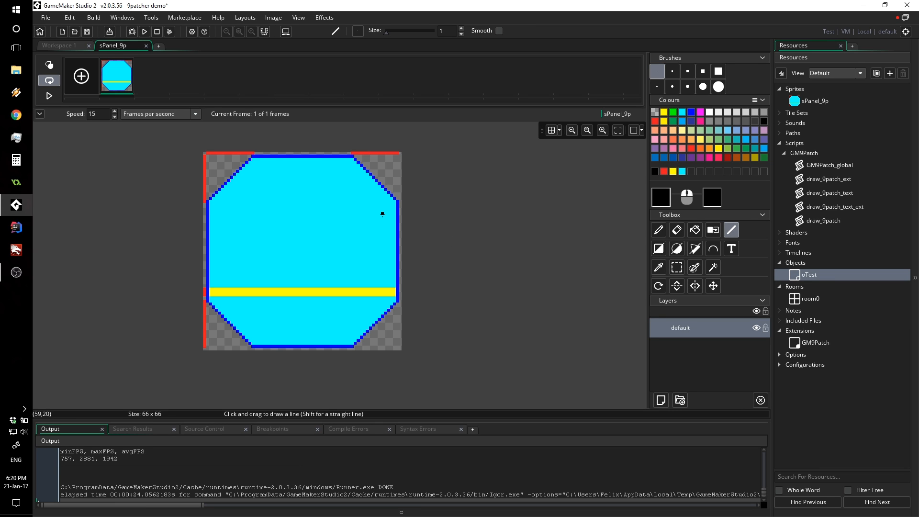
{"action": "scroll", "coordinate": [286, 278], "scroll_direction": "up", "scroll_amount": 3}
{"action": "scroll", "coordinate": [279, 281], "scroll_direction": "down", "scroll_amount": 5}
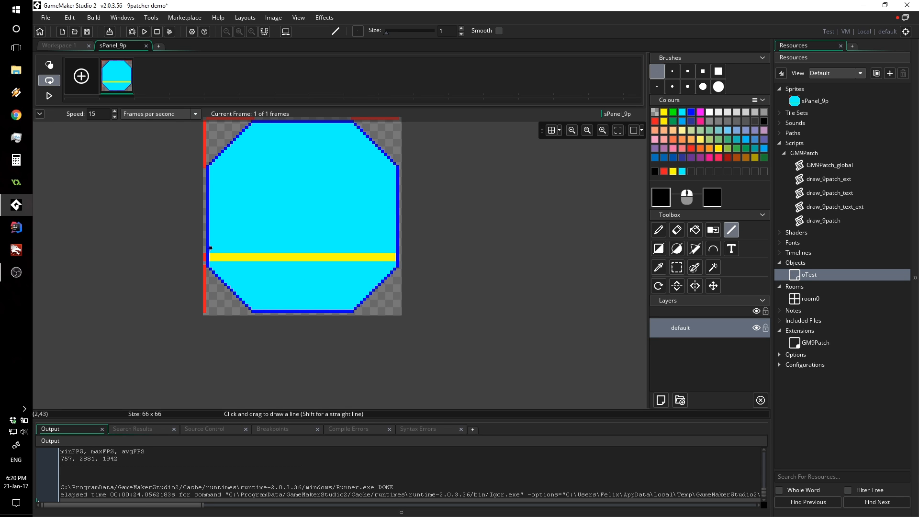
{"action": "scroll", "coordinate": [209, 247], "scroll_direction": "up", "scroll_amount": 2, "text": "ctrl"}
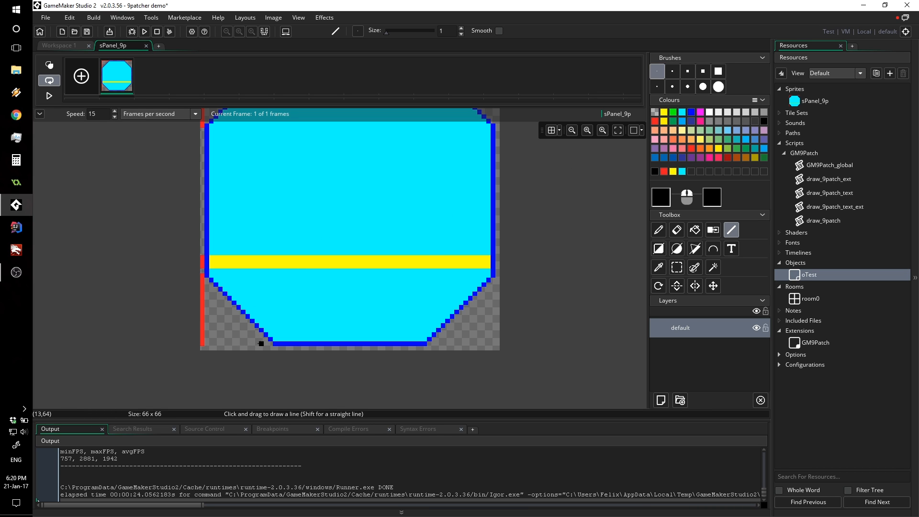
{"action": "left_click_drag", "start_coordinate": [274, 348], "coordinate": [422, 353]}
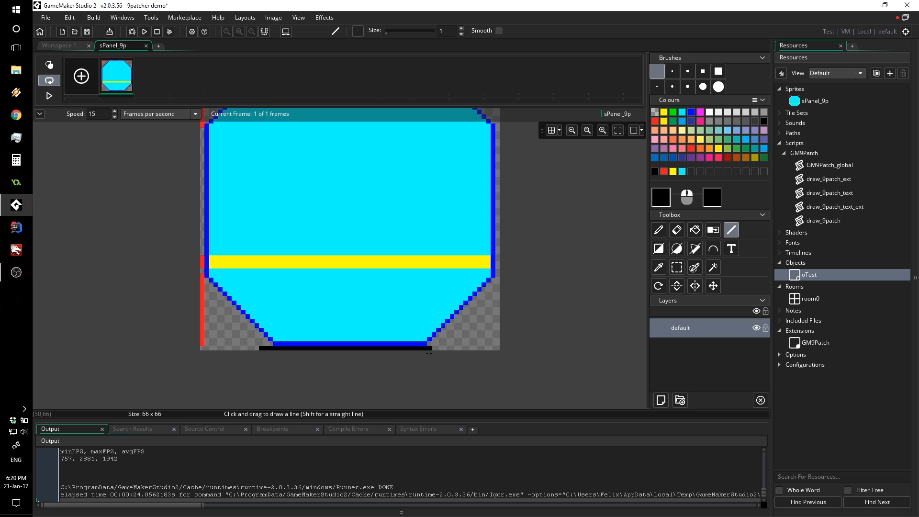
{"action": "middle_click_drag", "start_coordinate": [452, 226], "coordinate": [444, 263]}
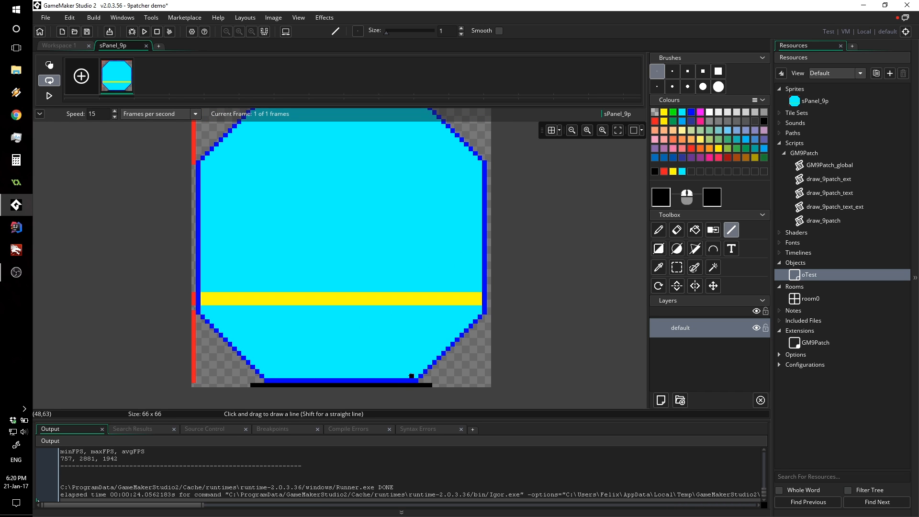
Draw a black content marker about 17 pixels tall in the right border, ending level with the yellow stripe's upper edge.
{"action": "scroll", "coordinate": [408, 362], "scroll_direction": "up", "scroll_amount": 3, "text": "ctrl"}
{"action": "scroll", "coordinate": [466, 265], "scroll_direction": "up", "scroll_amount": 2}
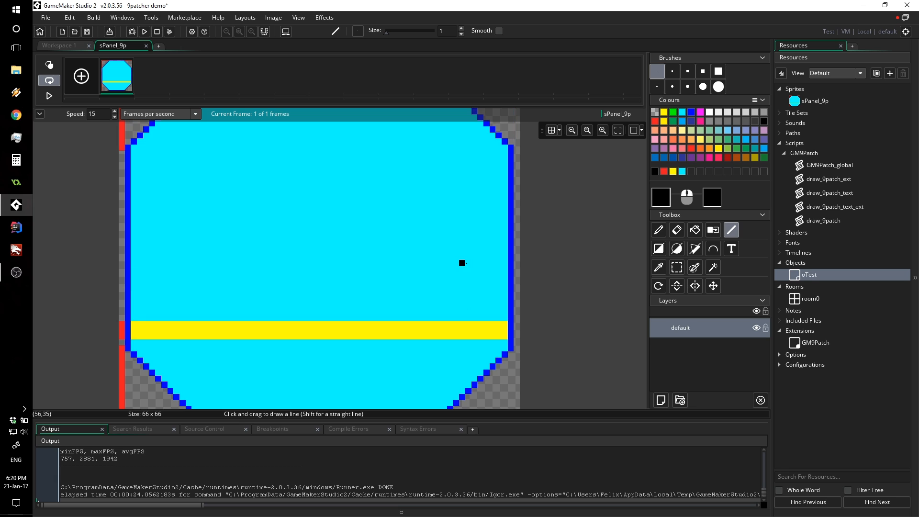
{"action": "scroll", "coordinate": [493, 293], "scroll_direction": "up", "scroll_amount": 4}
{"action": "scroll", "coordinate": [510, 256], "scroll_direction": "down", "scroll_amount": 3}
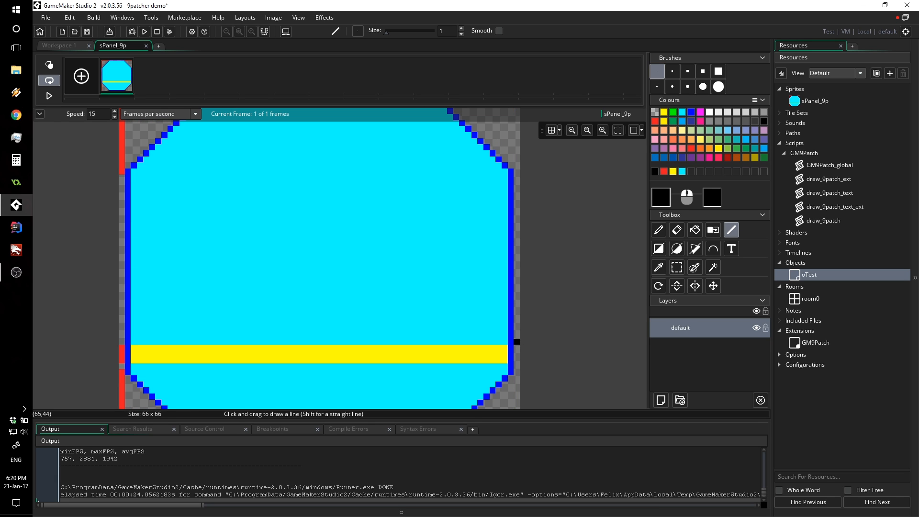
{"action": "left_click_drag", "start_coordinate": [517, 341], "coordinate": [522, 253]}
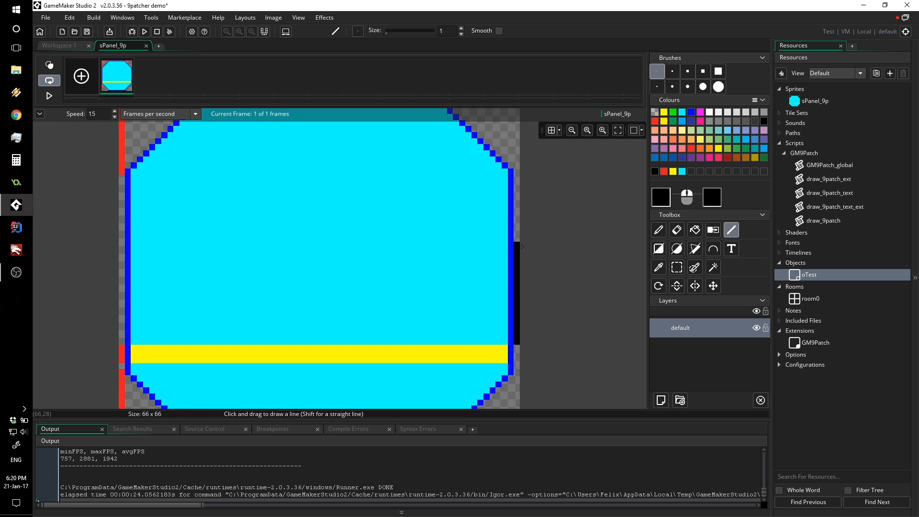
{"action": "scroll", "coordinate": [311, 232], "scroll_direction": "down", "scroll_amount": 3, "text": "ctrl"}
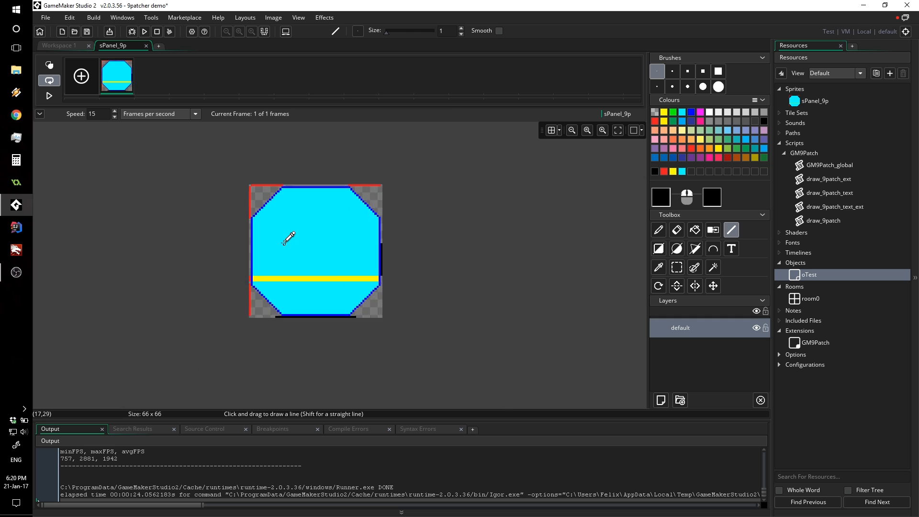
Try to extend the black marker in the right border upward by about six pixels.
{"action": "scroll", "coordinate": [287, 236], "scroll_direction": "up", "scroll_amount": 2, "text": "ctrl"}
{"action": "left_click_drag", "start_coordinate": [505, 237], "coordinate": [506, 209]}
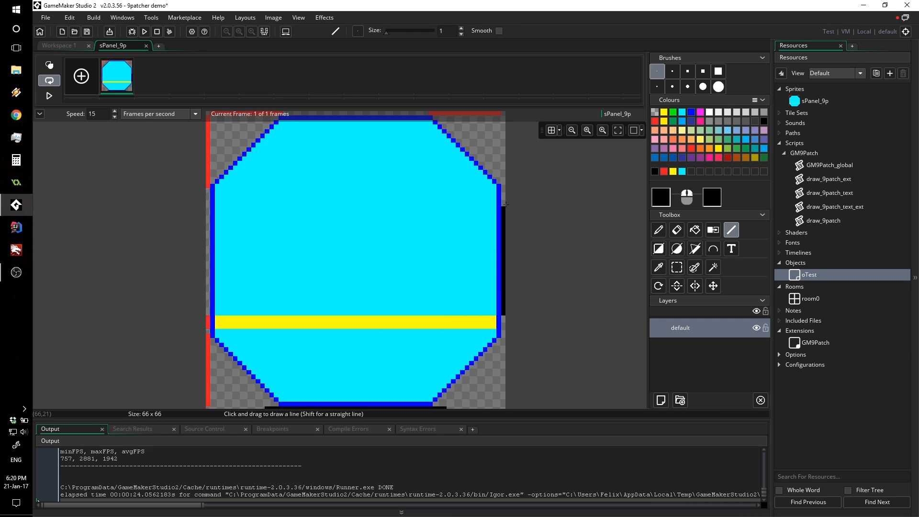
{"action": "left_click_drag", "start_coordinate": [506, 192], "coordinate": [502, 207]}
Draw a one-pixel yellow line with a one-pixel red line directly above it across the upper octagon, and mark them red in the left border.
{"action": "left_click", "coordinate": [664, 113]}
{"action": "left_click_drag", "start_coordinate": [493, 226], "coordinate": [224, 230]}
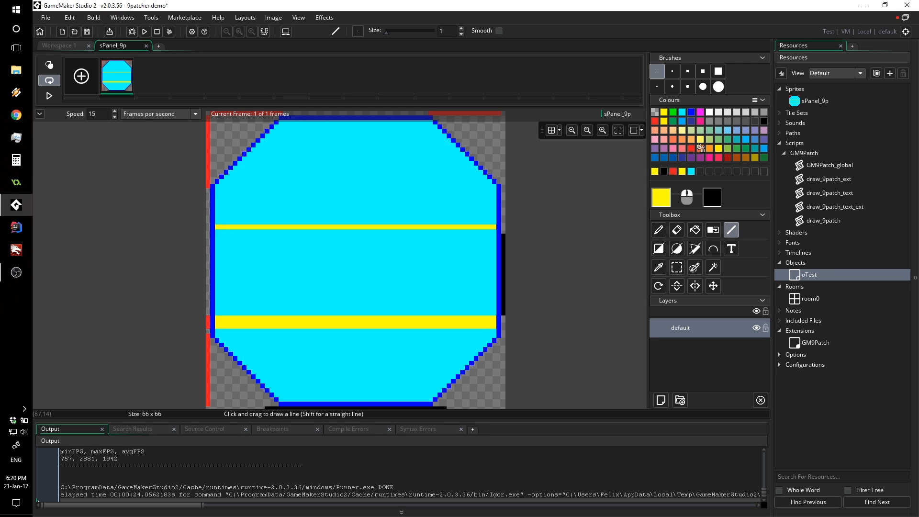
{"action": "left_click", "coordinate": [655, 122]}
{"action": "left_click_drag", "start_coordinate": [217, 222], "coordinate": [493, 212], "text": "shift"}
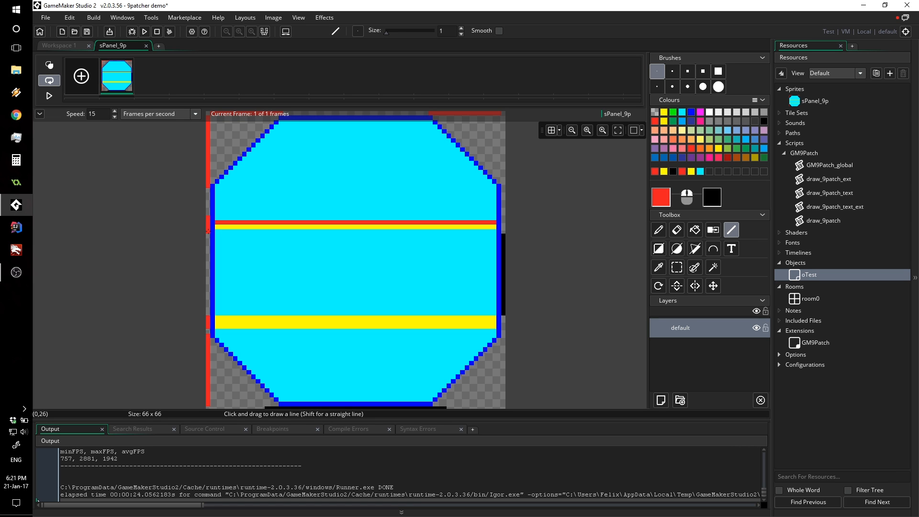
Close the image editor and bring oTest's Draw event code into view in the workspace.
{"action": "scroll", "coordinate": [328, 231], "scroll_direction": "down", "scroll_amount": 1}
{"action": "scroll", "coordinate": [328, 232], "scroll_direction": "up", "scroll_amount": 1}
{"action": "scroll", "coordinate": [329, 233], "scroll_direction": "down", "scroll_amount": 2}
{"action": "scroll", "coordinate": [329, 233], "scroll_direction": "up", "scroll_amount": 1}
{"action": "left_click", "coordinate": [147, 46]}
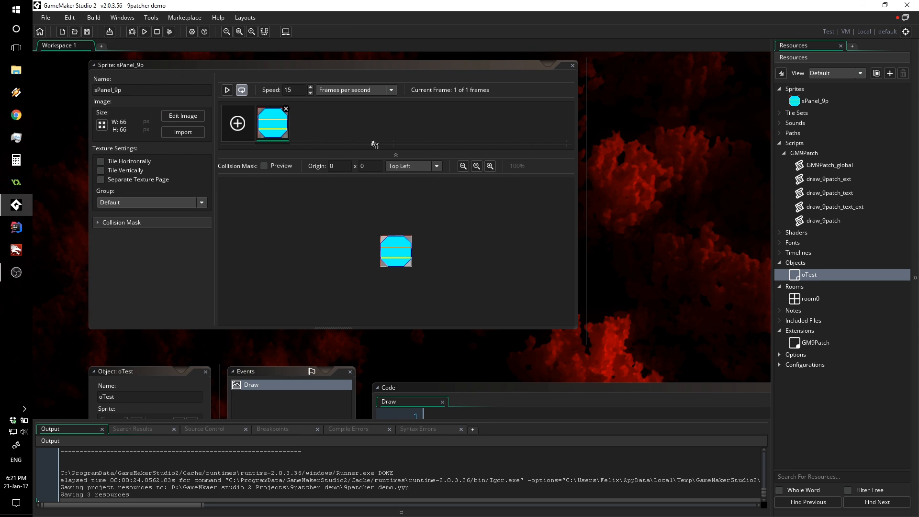
{"action": "middle_click_drag", "start_coordinate": [642, 252], "coordinate": [556, 74]}
{"action": "mouse_move", "coordinate": [589, 113]}
{"action": "middle_mouse_down"}
{"action": "mouse_move", "coordinate": [427, 6]}
{"action": "mouse_move", "coordinate": [227, 29]}
{"action": "mouse_move", "coordinate": [327, 29]}
{"action": "mouse_move", "coordinate": [308, 28]}
{"action": "middle_mouse_up"}
Change the draw_9patch call in the Draw event to draw_9patch_text.
{"action": "left_click", "coordinate": [158, 146]}
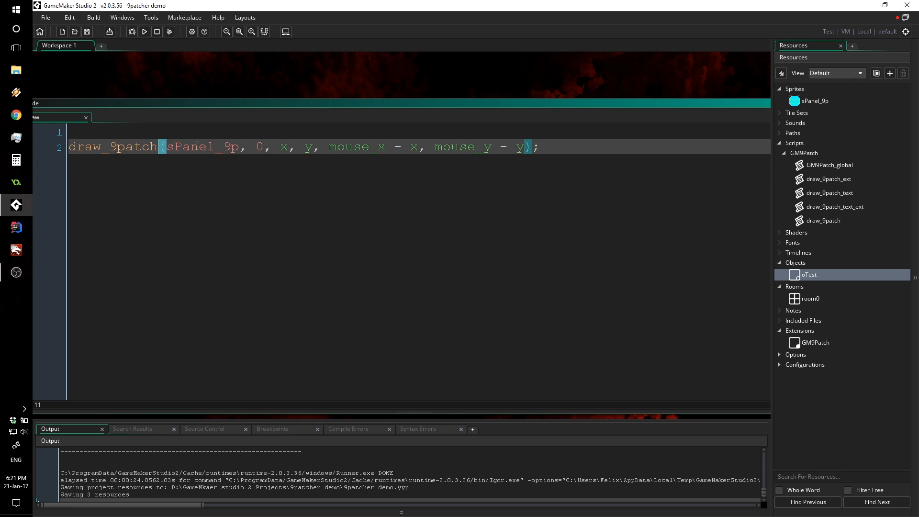
{"action": "key", "text": "Delete"}
{"action": "type", "text": "_text"}
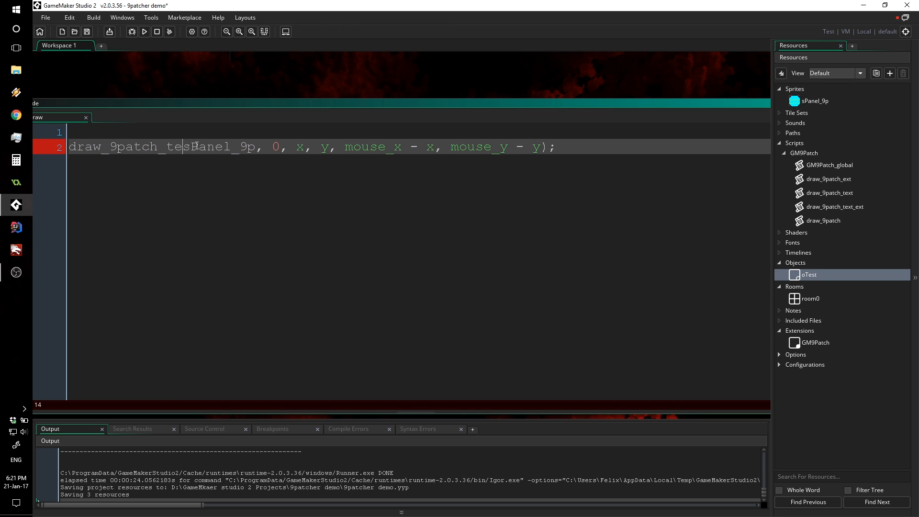
{"action": "type", "text": "("}
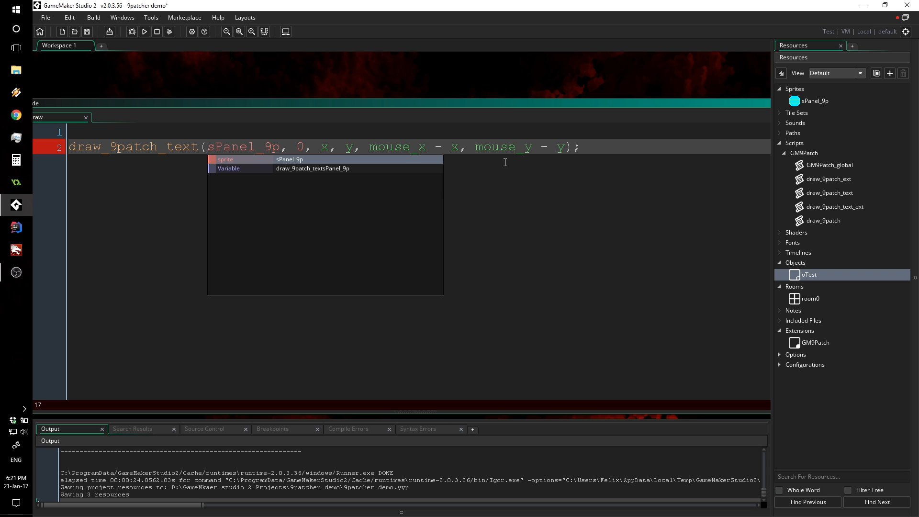
Add "Hello, this is nice!" as the last argument of the call, then test the game and close its window.
{"action": "left_click", "coordinate": [567, 151]}
{"action": "type", "text": ", \""}
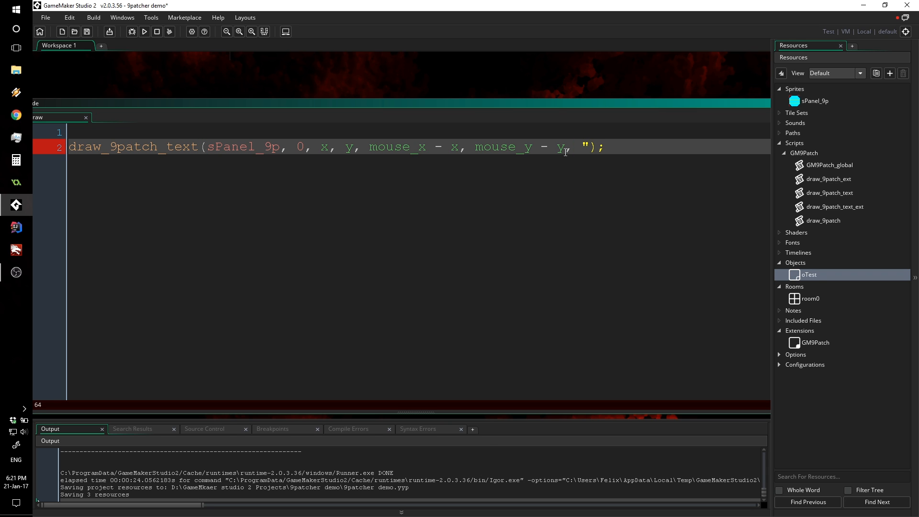
{"action": "type", "text": "He"}
{"action": "type", "text": "llo, this is nice"}
{"action": "type", "text": "!\""}
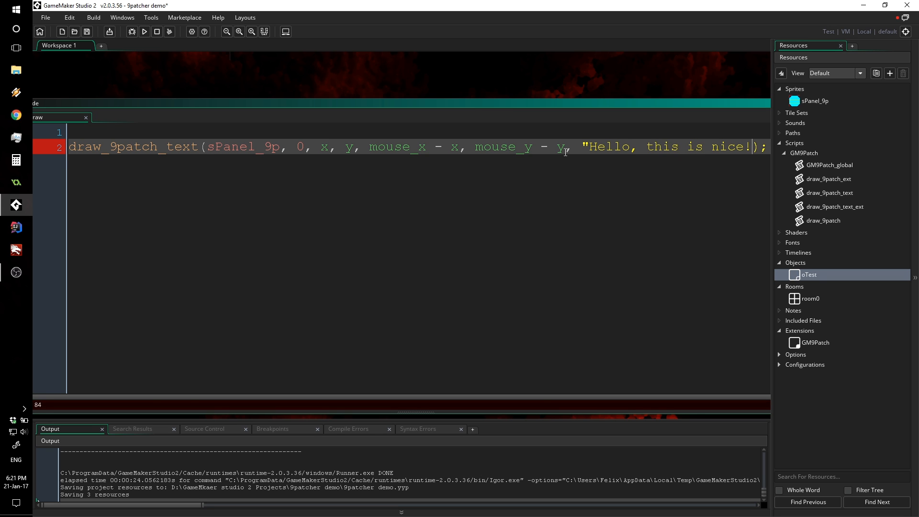
{"action": "left_click", "coordinate": [144, 31]}
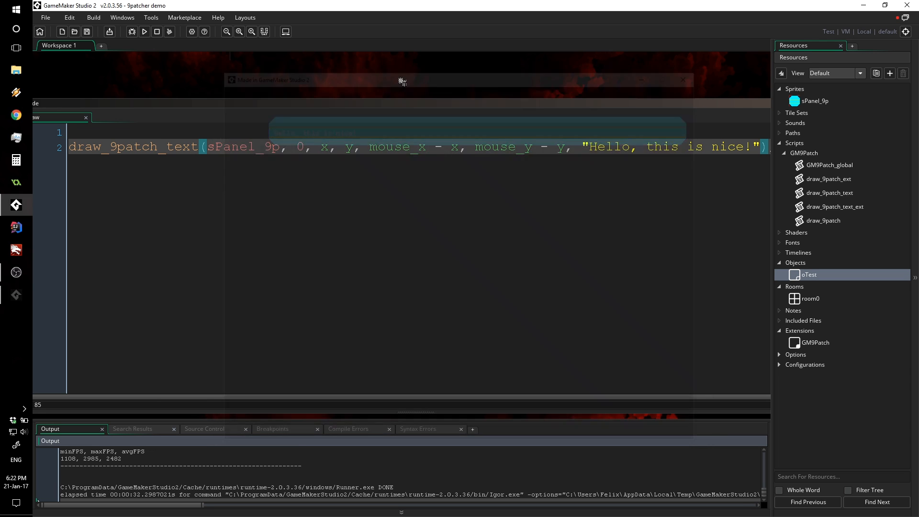
{"action": "left_click", "coordinate": [693, 72]}
Insert draw_set_color(c_black); on line 1, above the draw_9patch_text call, and run the game.
{"action": "left_click", "coordinate": [306, 132]}
{"action": "type", "text": "draw_"}
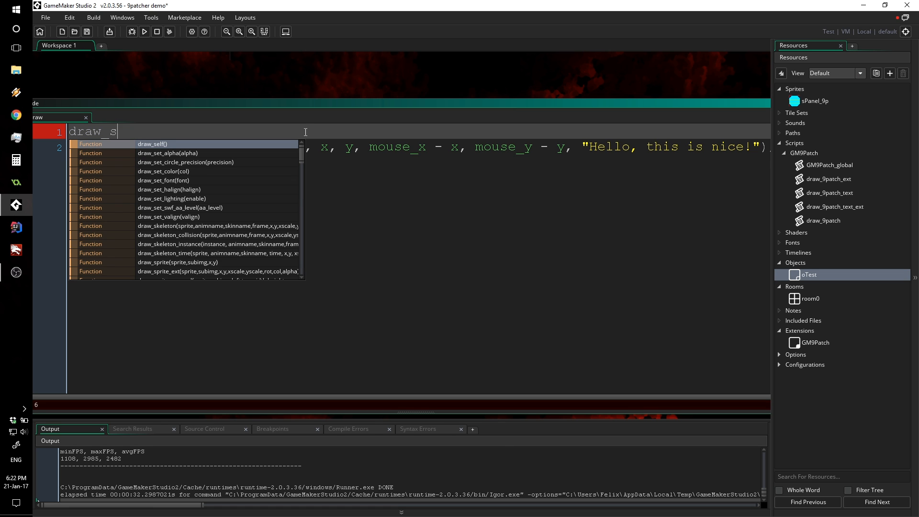
{"action": "type", "text": "se"}
{"action": "type", "text": "t_colo"}
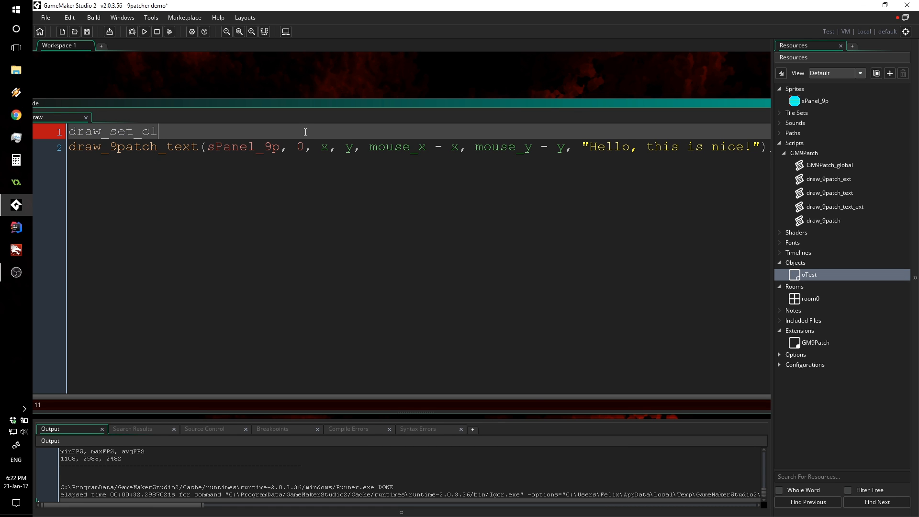
{"action": "type", "text": "r(c_bleck)"}
{"action": "key", "text": "Left"}
{"action": "key", "text": "Left"}
{"action": "key", "text": "Left"}
{"action": "key", "text": "BackSpace"}
{"action": "type", "text": "a"}
{"action": "key", "text": "End"}
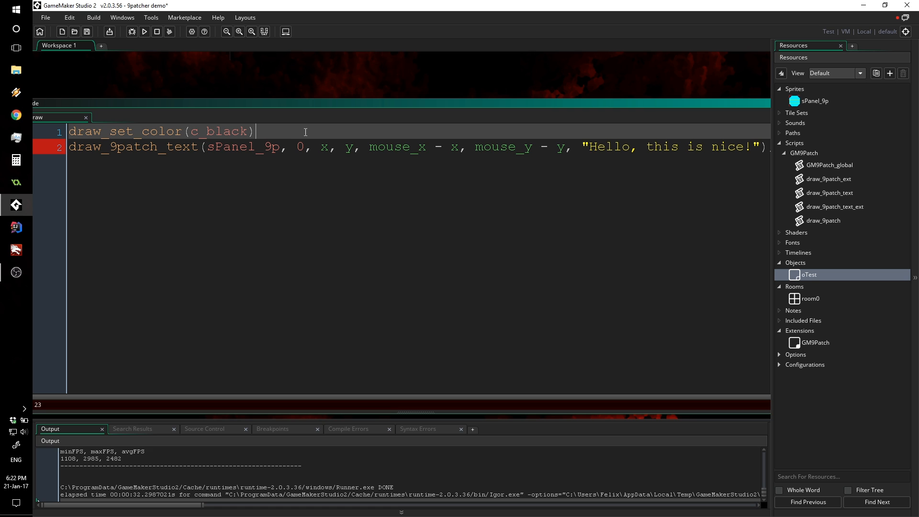
{"action": "type", "text": ";"}
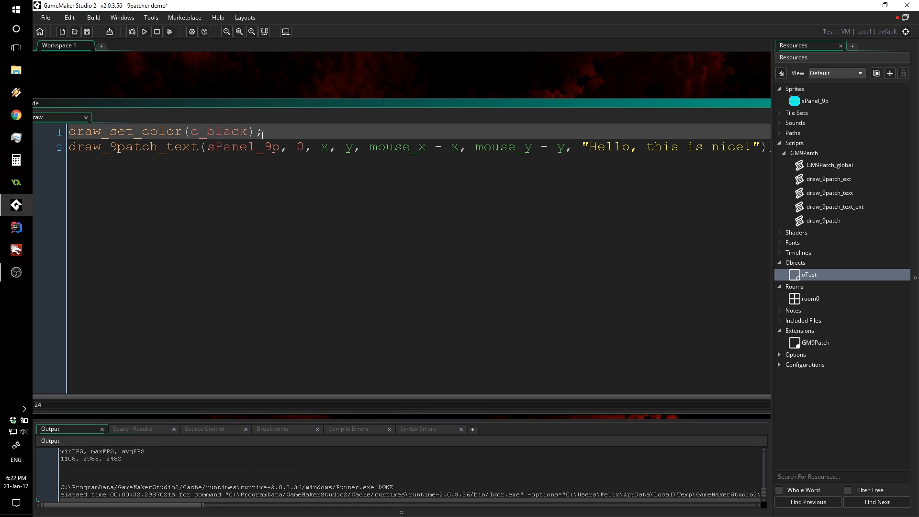
{"action": "left_click", "coordinate": [145, 32]}
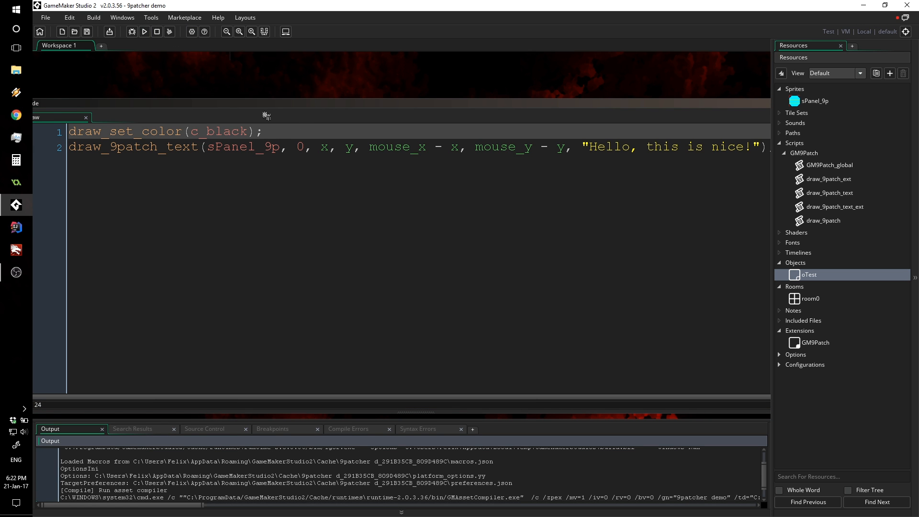